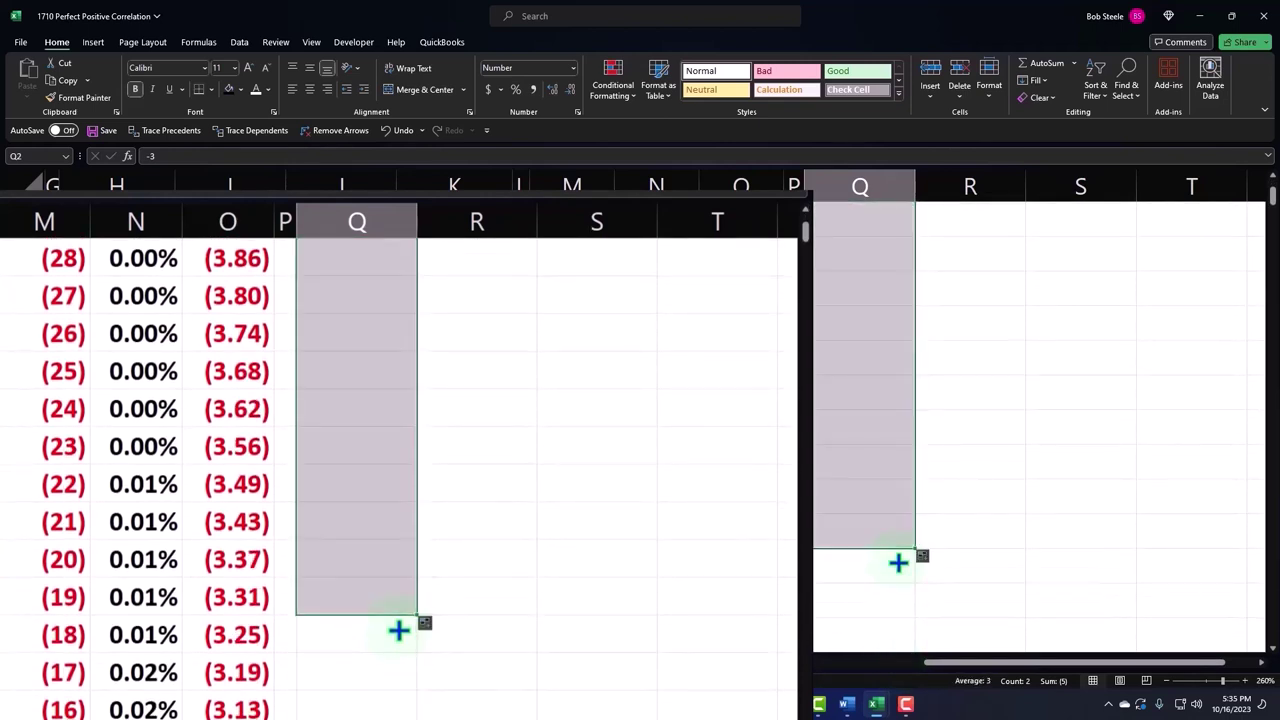
Bring the X Feet series, running from -3 through 8, back into view.
{"action": "scroll", "coordinate": [410, 612], "scroll_direction": "up", "scroll_amount": 2}
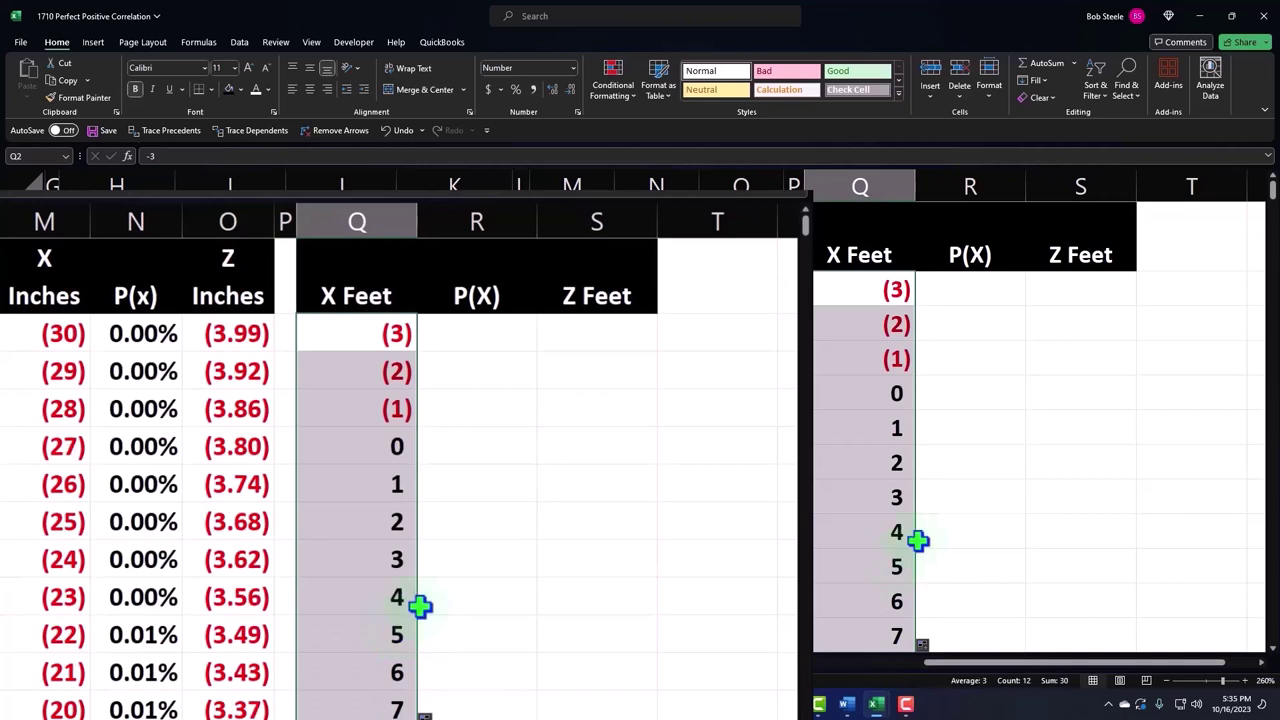
Start a NORM.DIST formula in R2 and remove the mistaken absolute references.
{"action": "left_click", "coordinate": [477, 333]}
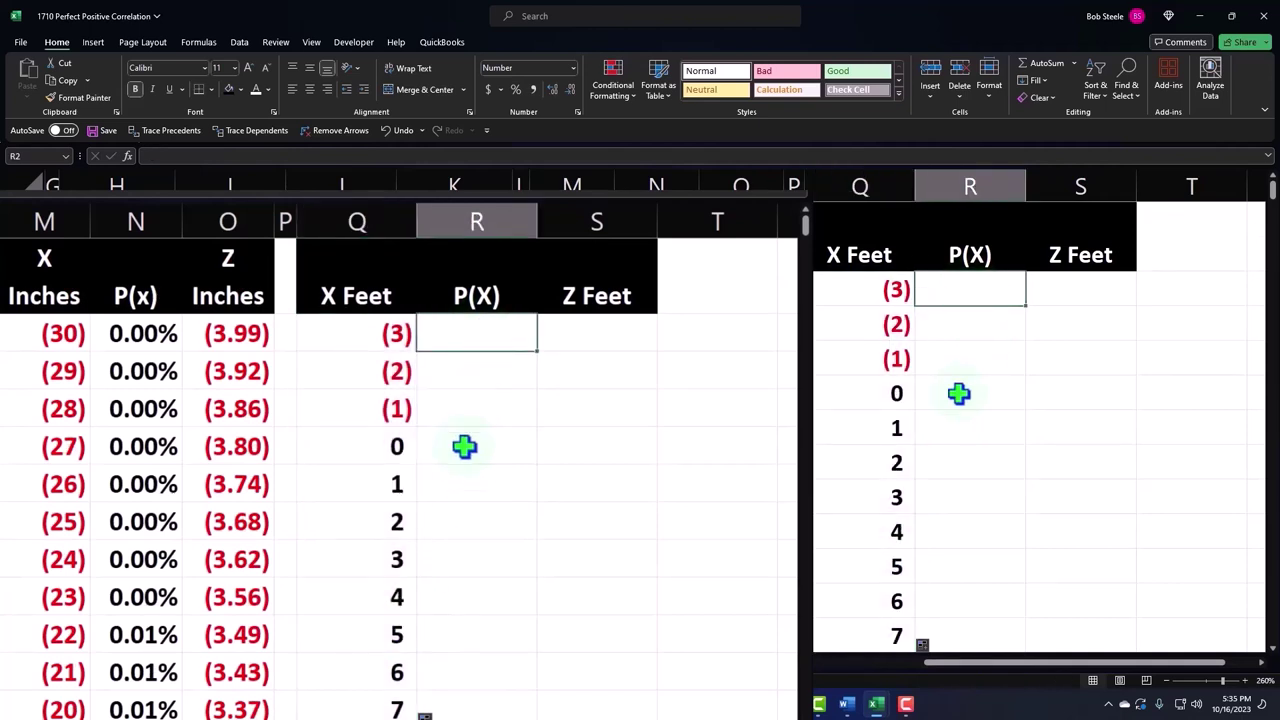
{"action": "type", "text": "=nor"}
{"action": "key", "text": "Tab"}
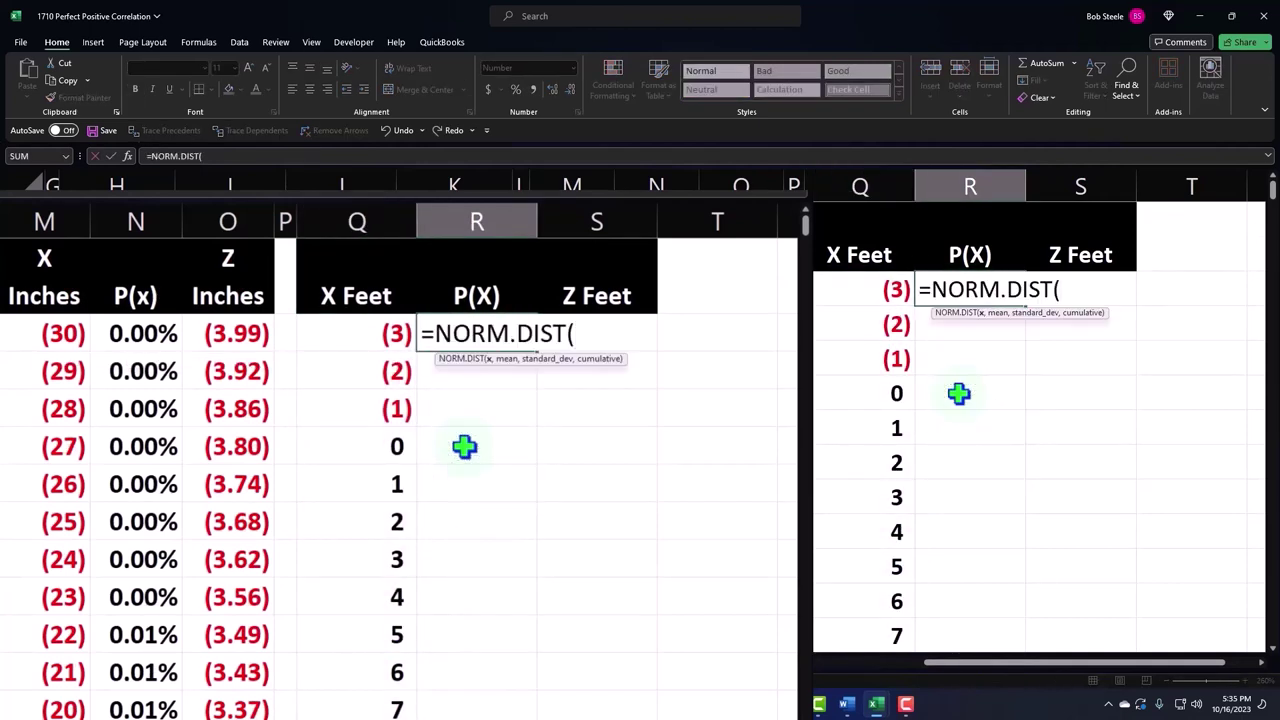
{"action": "key", "text": "Left"}
{"action": "key", "text": "Left"}
{"action": "key", "text": "Left"}
{"action": "key", "text": "Left"}
{"action": "key", "text": "Left"}
{"action": "key", "text": "Left"}
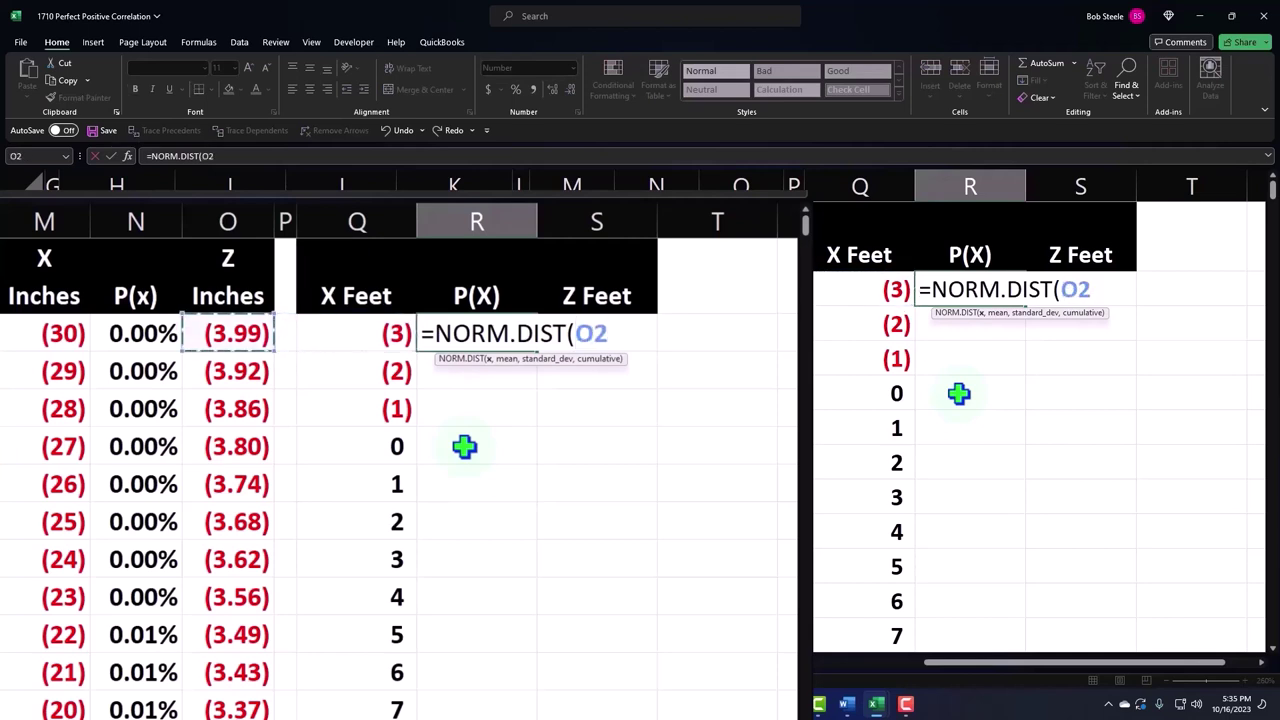
{"action": "key", "text": "F4"}
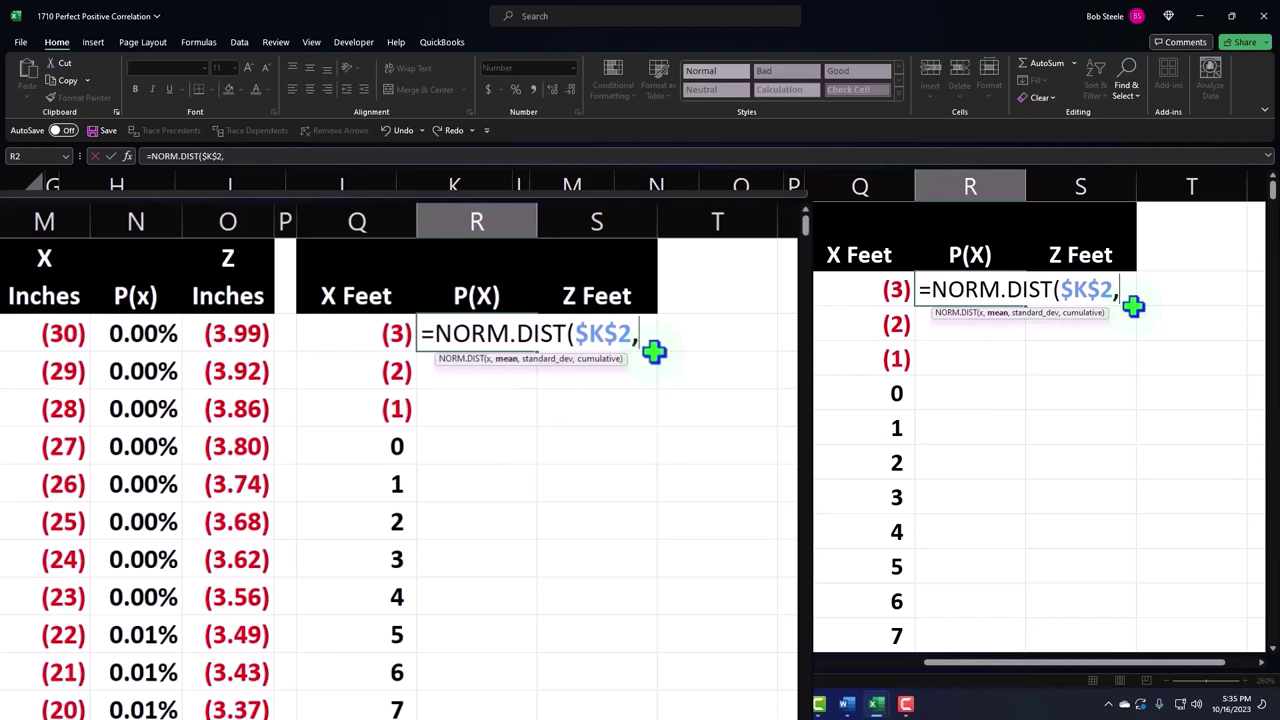
{"action": "key", "text": "Left"}
{"action": "key", "text": "Left"}
{"action": "key", "text": "Left"}
{"action": "key", "text": "Left"}
{"action": "key", "text": "Left"}
{"action": "key", "text": "Left"}
{"action": "key", "text": "Left"}
{"action": "key", "text": "Down"}
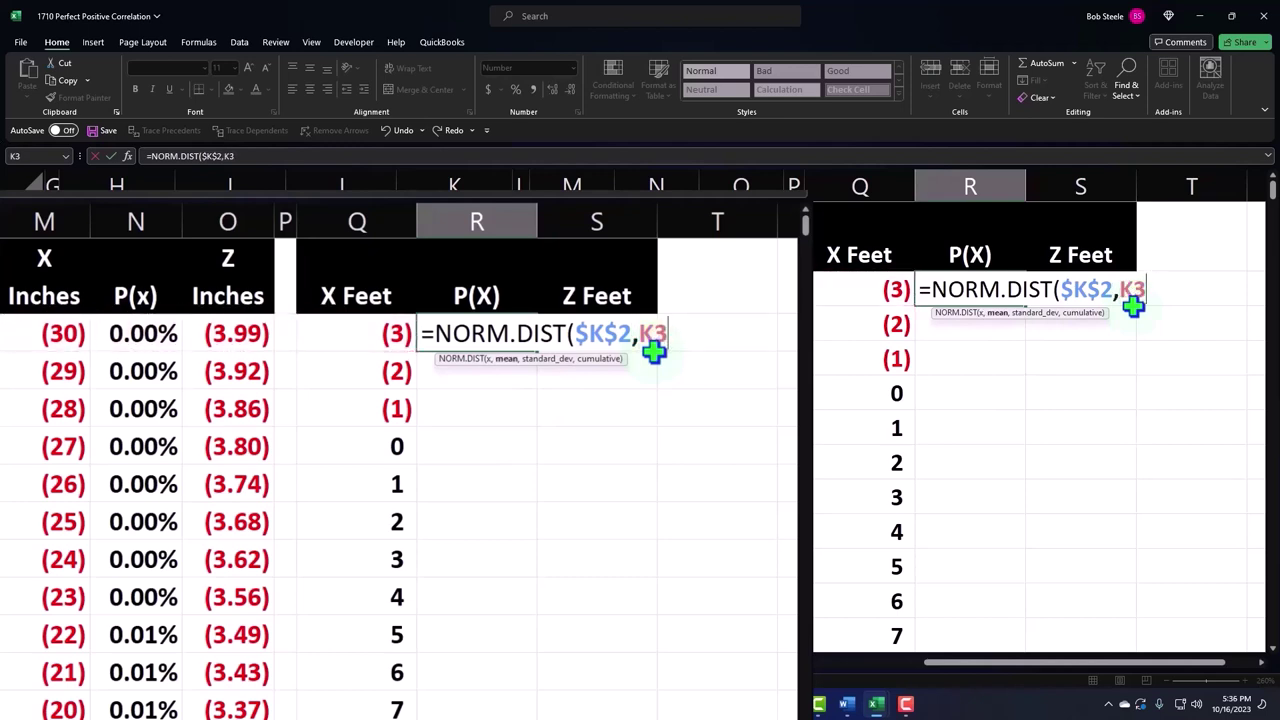
{"action": "key", "text": "F4"}
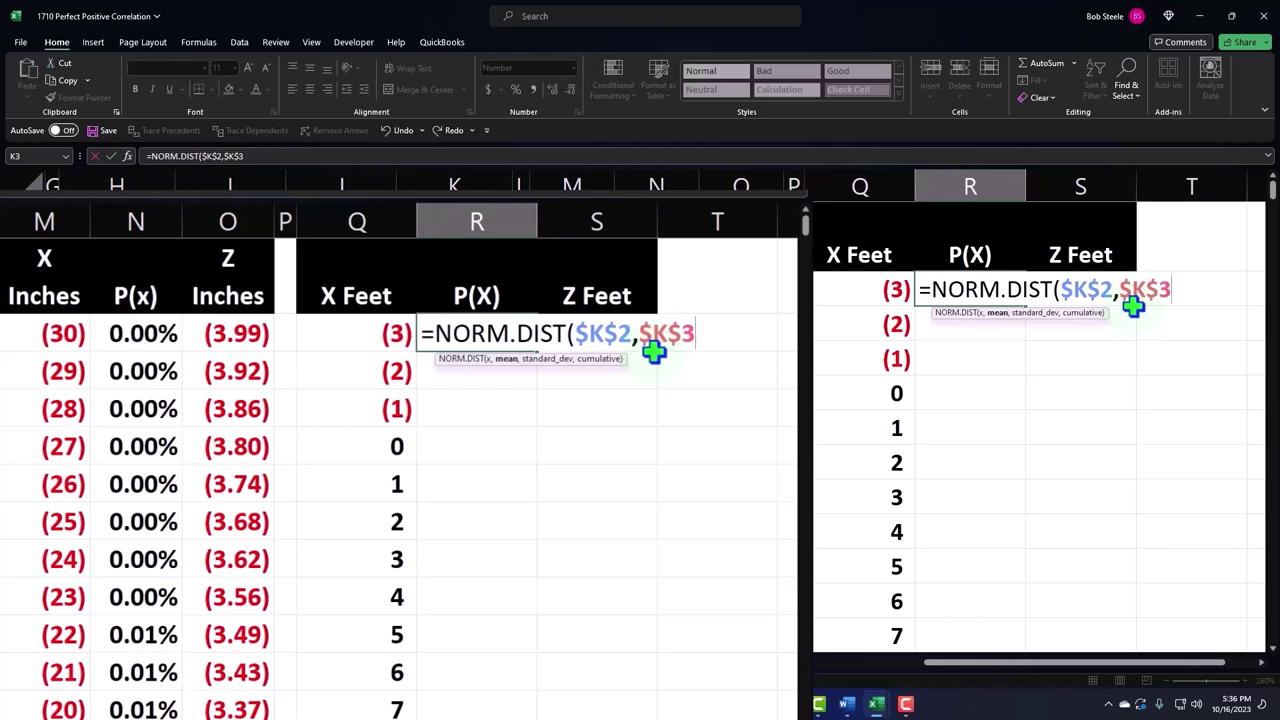
{"action": "type", "text": ","}
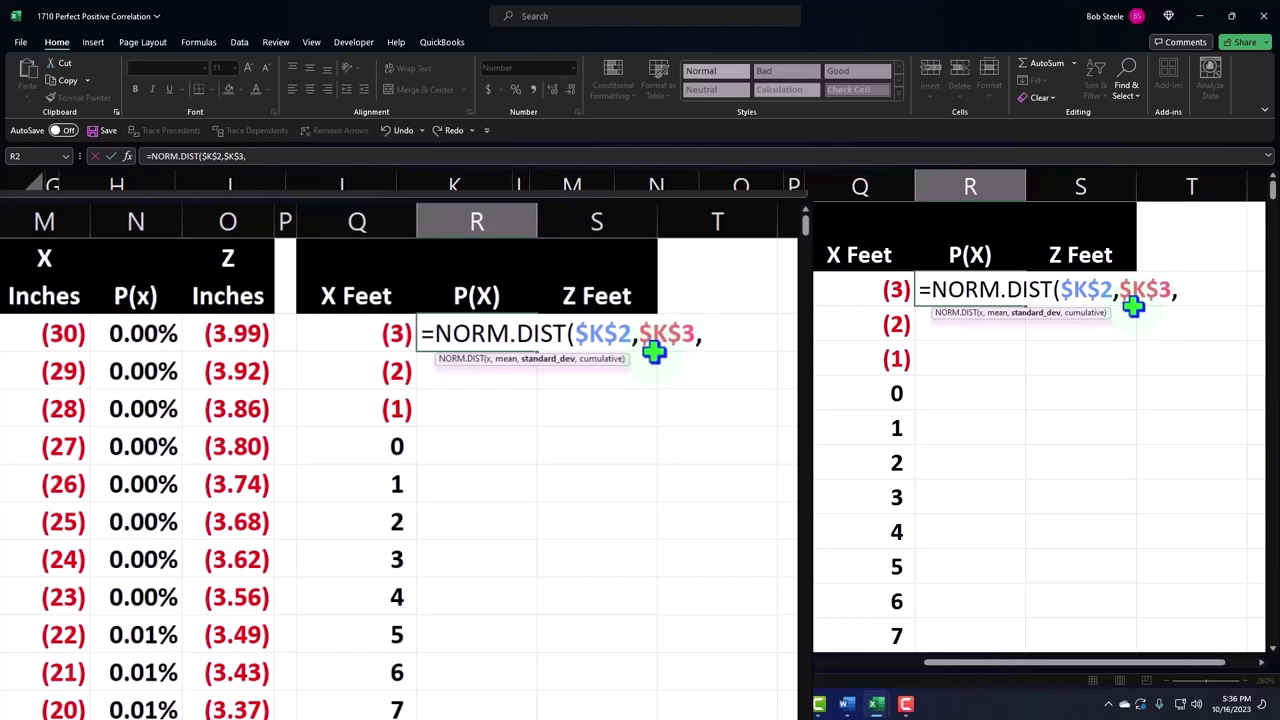
{"action": "key", "text": "BackSpace"}
{"action": "key", "text": "BackSpace"}
{"action": "key", "text": "BackSpace"}
{"action": "key", "text": "BackSpace"}
{"action": "key", "text": "BackSpace"}
{"action": "key", "text": "BackSpace"}
{"action": "key", "text": "BackSpace"}
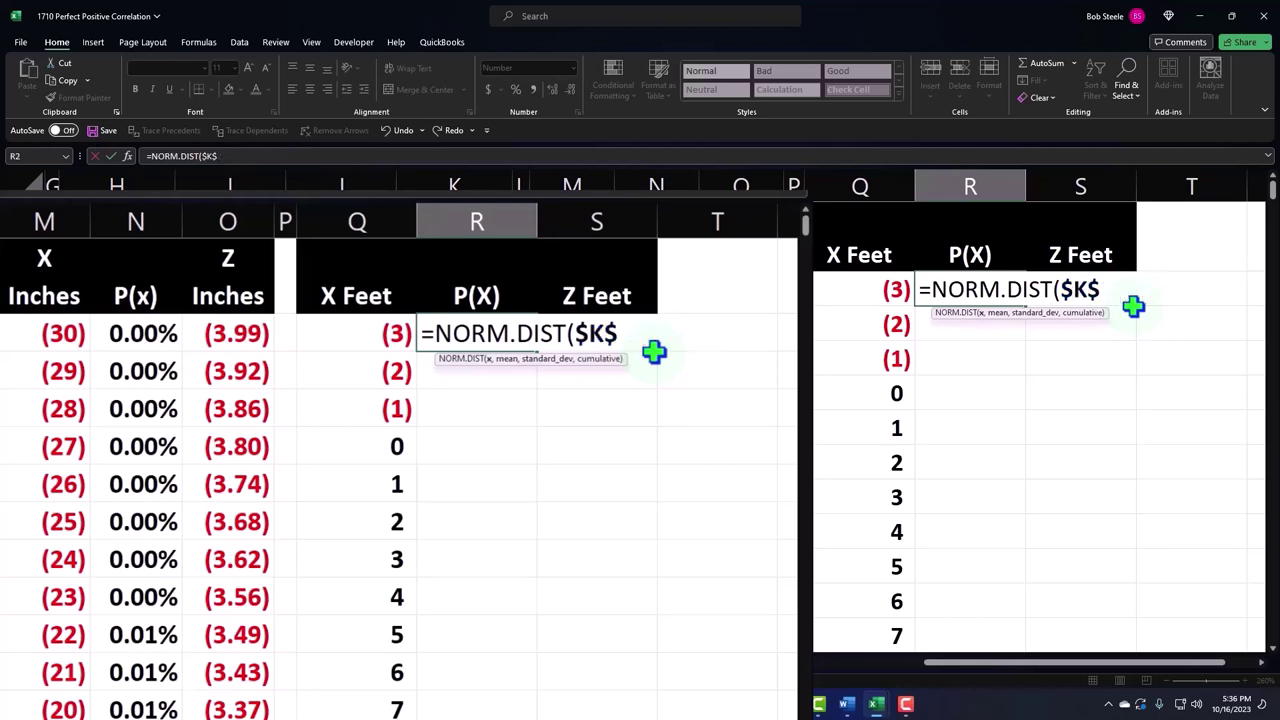
Complete R2 as =NORM.DIST(Q2,$J$2,$J$3,0), giving 0 for -3 feet.
{"action": "key", "text": "Left"}
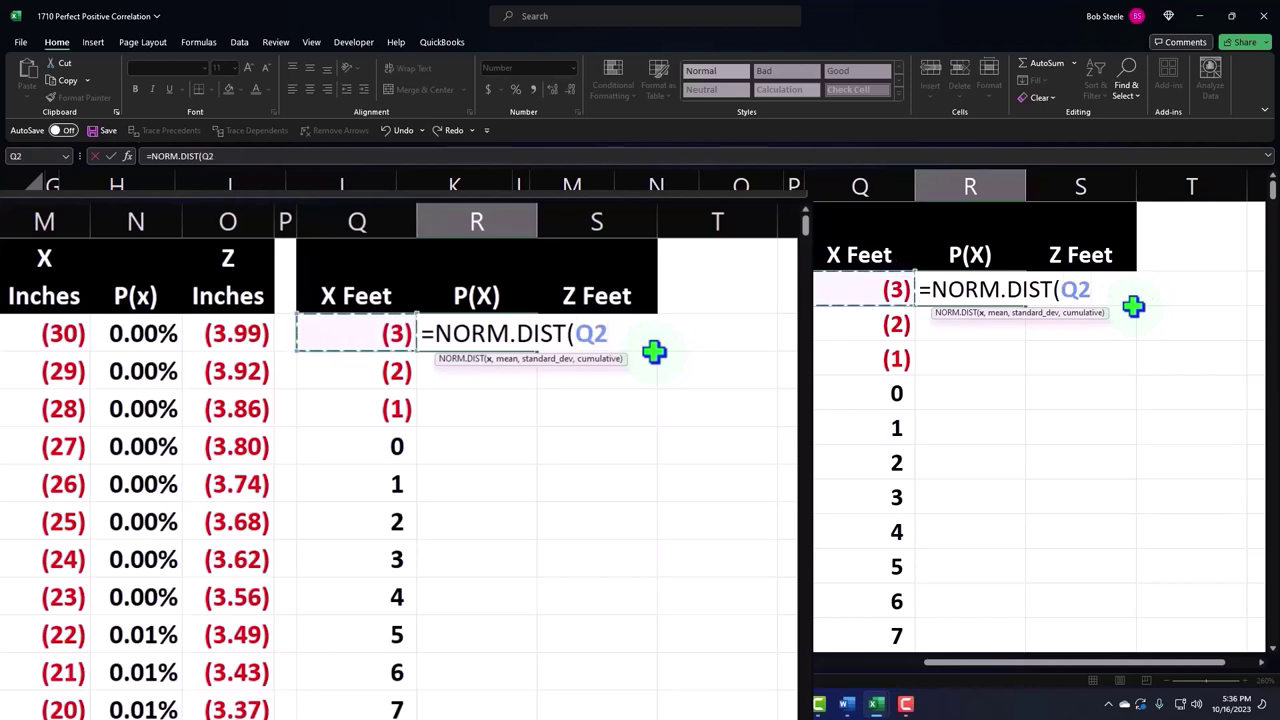
{"action": "type", "text": ","}
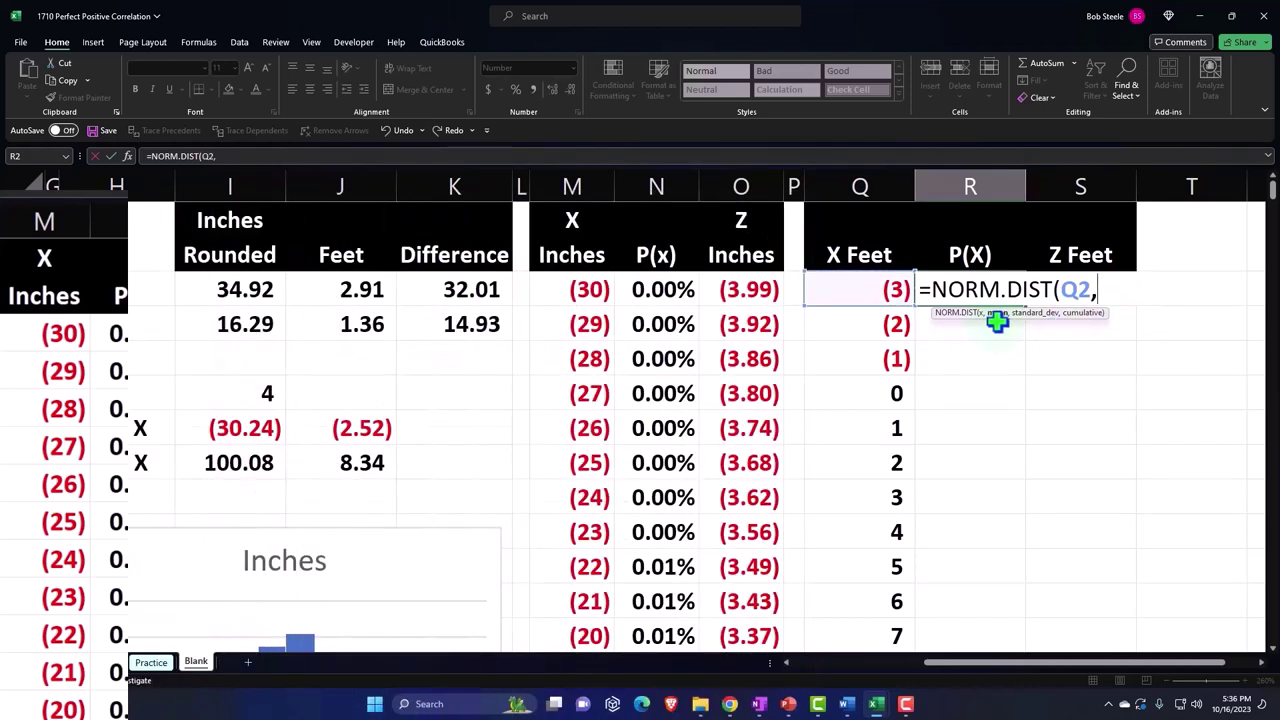
{"action": "key", "text": "Left"}
{"action": "key", "text": "Left"}
{"action": "key", "text": "Left"}
{"action": "key", "text": "Left"}
{"action": "key", "text": "Left"}
{"action": "key", "text": "Left"}
{"action": "key", "text": "Left"}
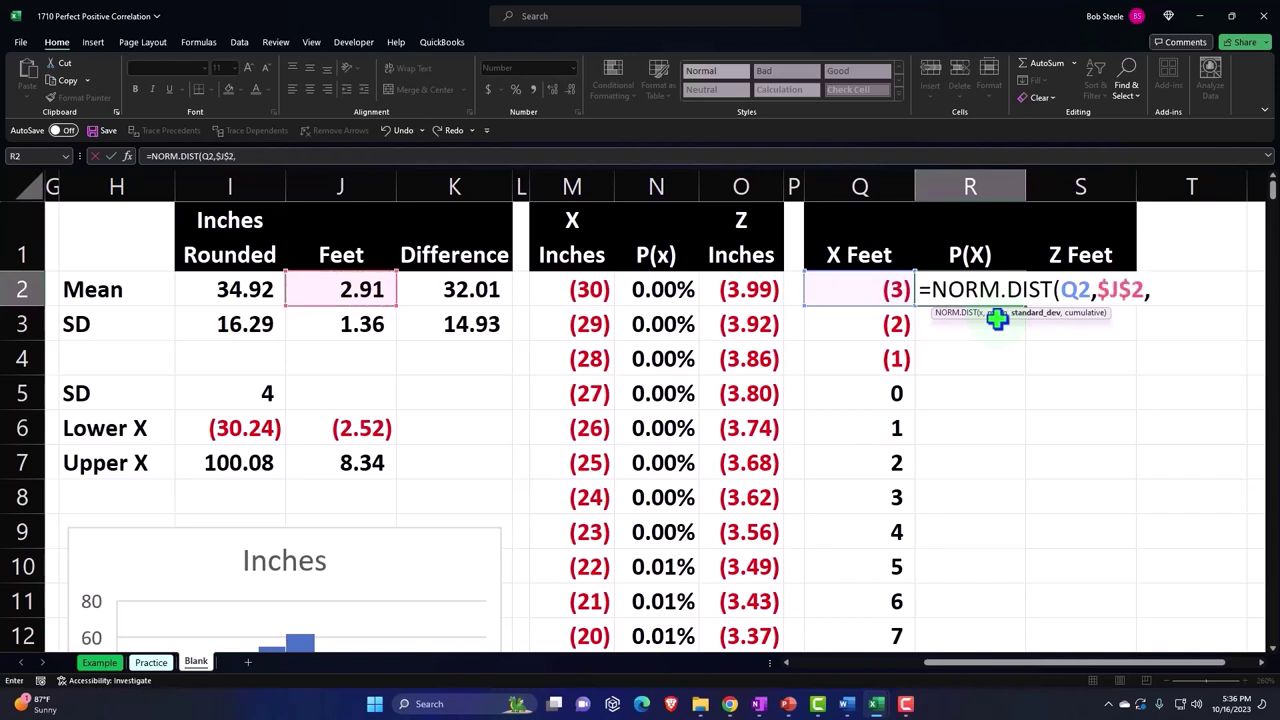
{"action": "key", "text": "Left"}
{"action": "key", "text": "Left"}
{"action": "key", "text": "Left"}
{"action": "key", "text": "Left"}
{"action": "key", "text": "Left"}
{"action": "key", "text": "Left"}
{"action": "key", "text": "Left"}
{"action": "key", "text": "Left"}
{"action": "key", "text": "Left"}
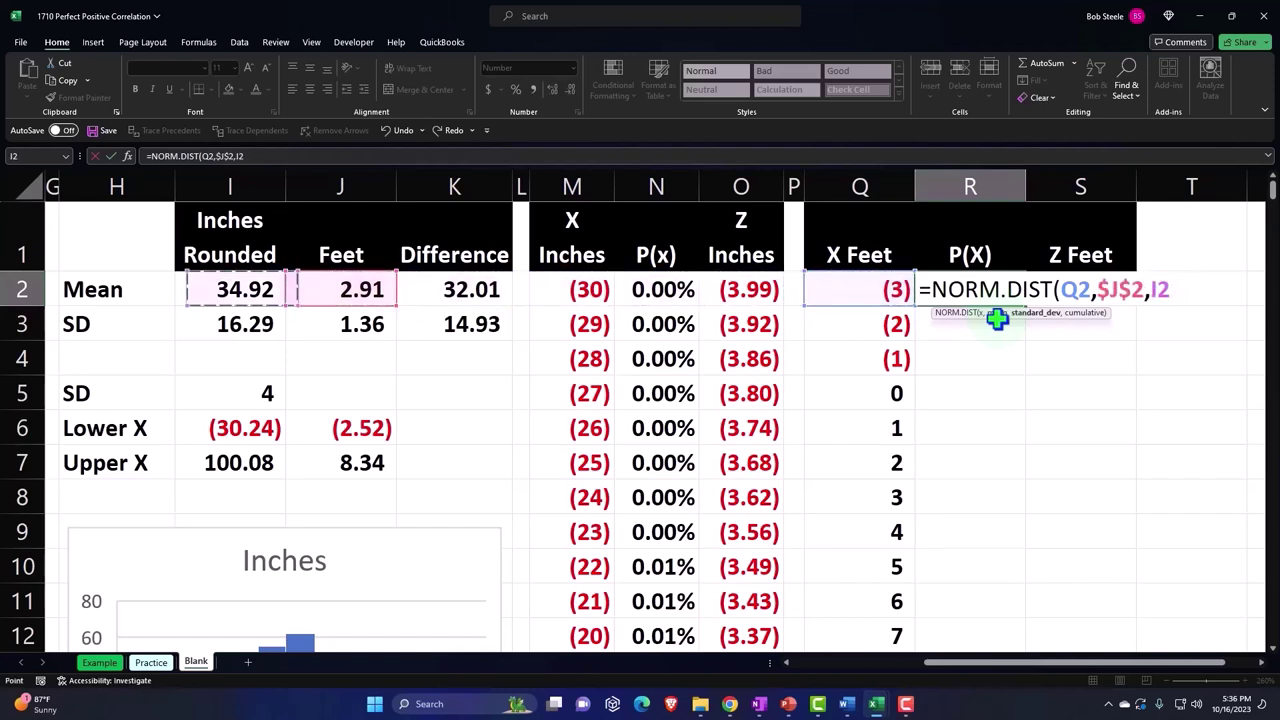
{"action": "key", "text": "Down"}
{"action": "key", "text": "Right"}
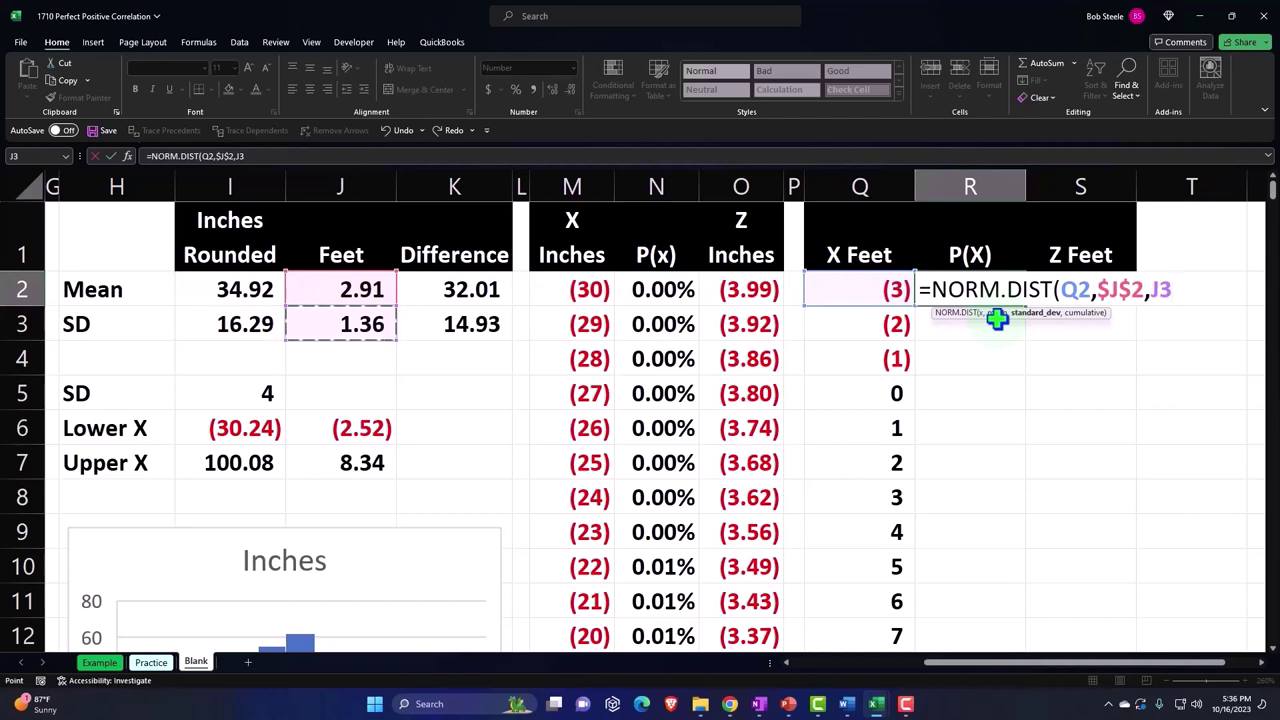
{"action": "key", "text": "F4"}
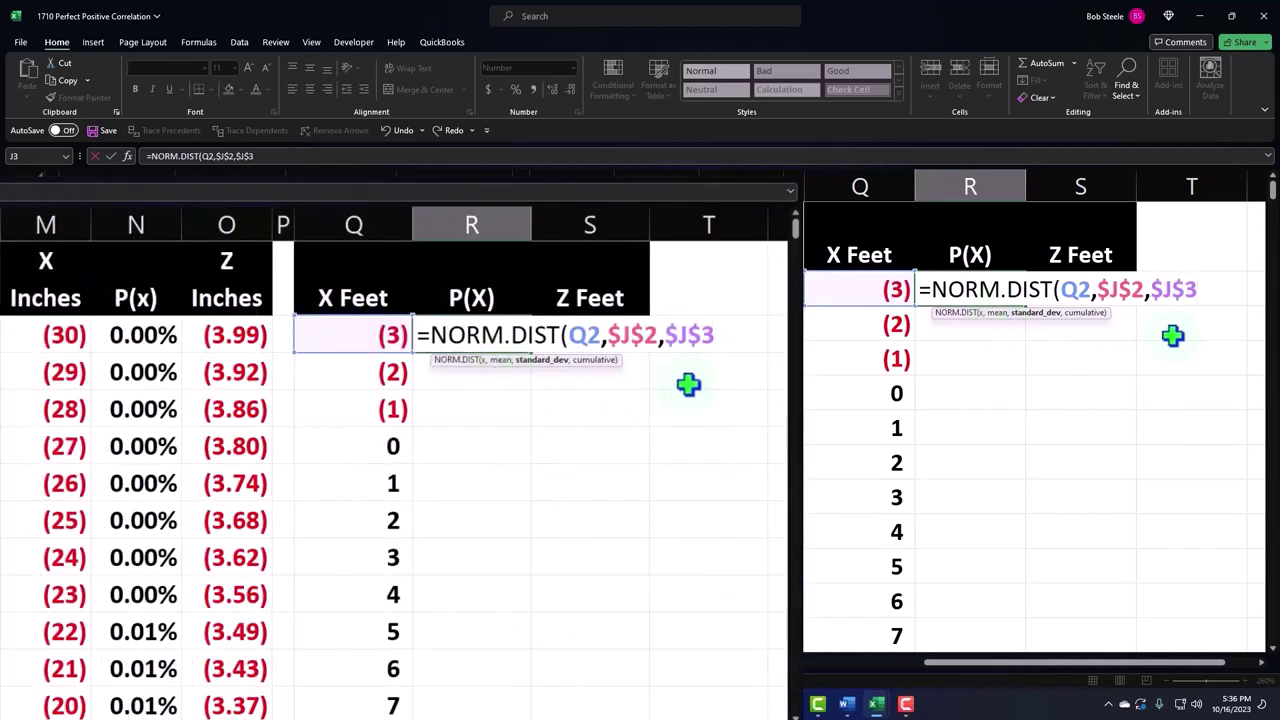
{"action": "type", "text": ","}
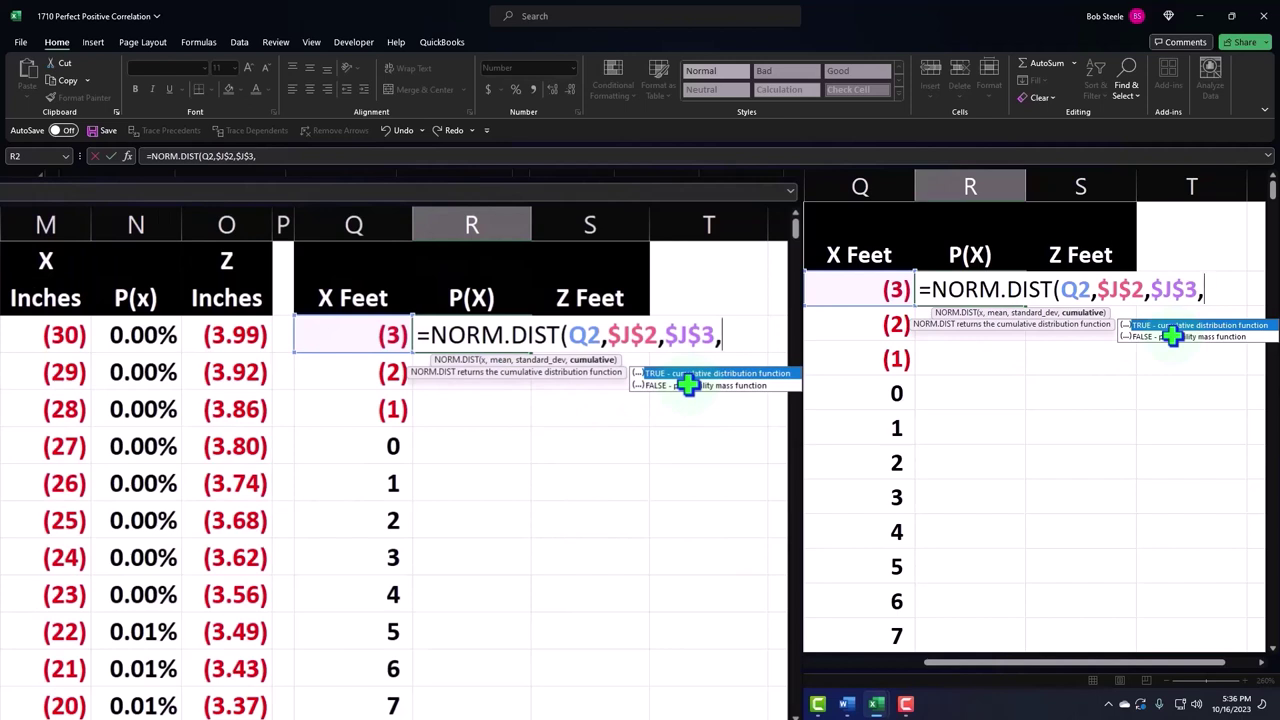
{"action": "type", "text": "0)"}
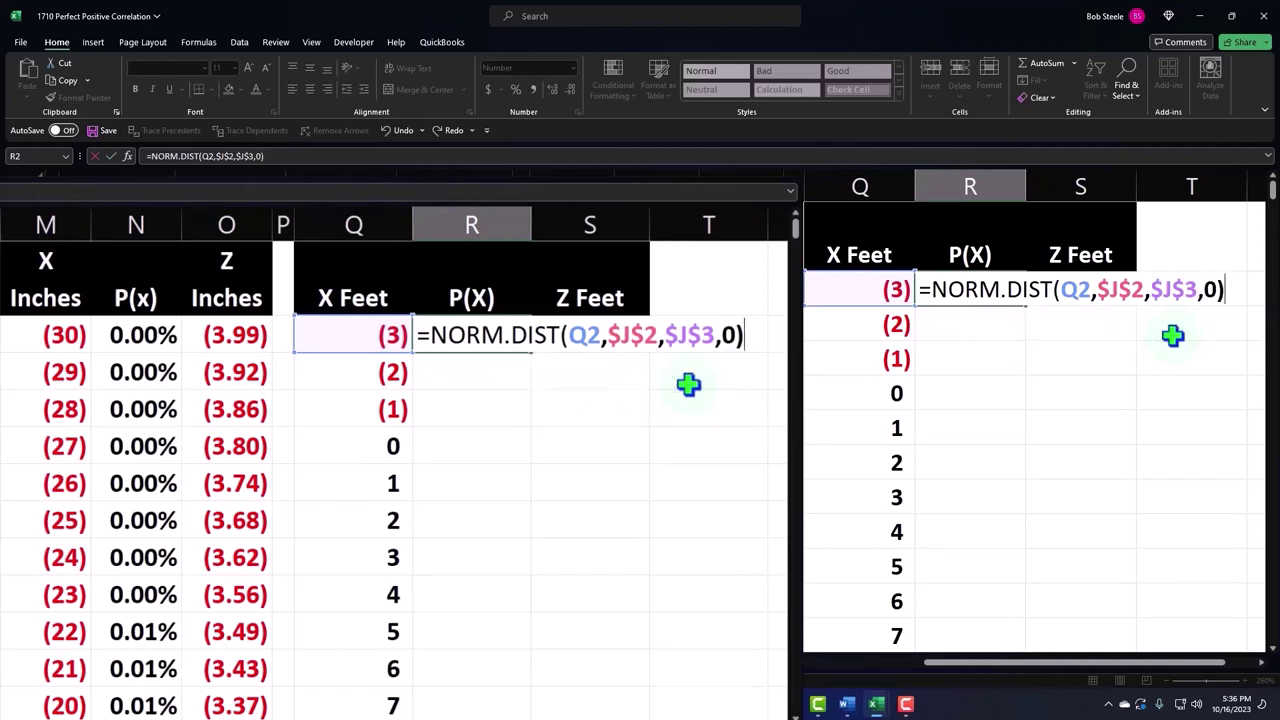
{"action": "key", "text": "Return"}
{"action": "left_click", "coordinate": [503, 333]}
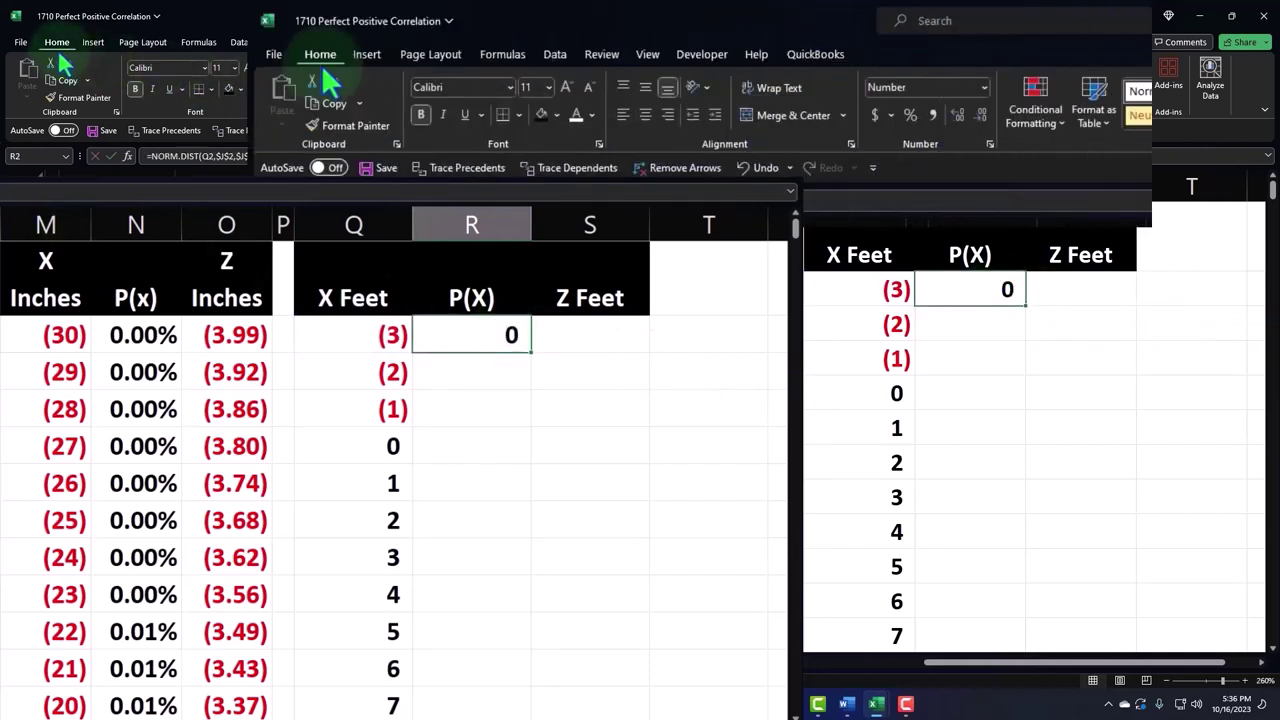
Format R2 as a two-decimal percentage and fill it down through 8 feet.
{"action": "left_click", "coordinate": [910, 115]}
{"action": "left_click", "coordinate": [956, 118]}
{"action": "left_click", "coordinate": [956, 118]}
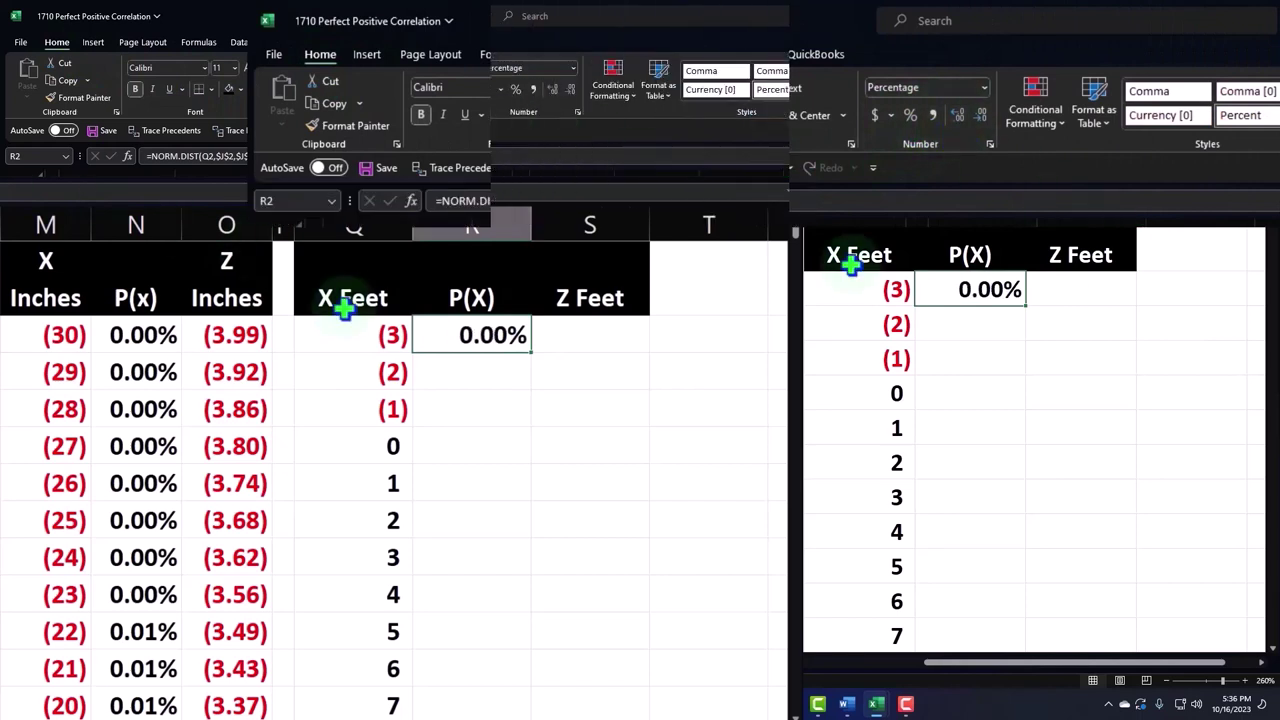
{"action": "double_click", "coordinate": [536, 355]}
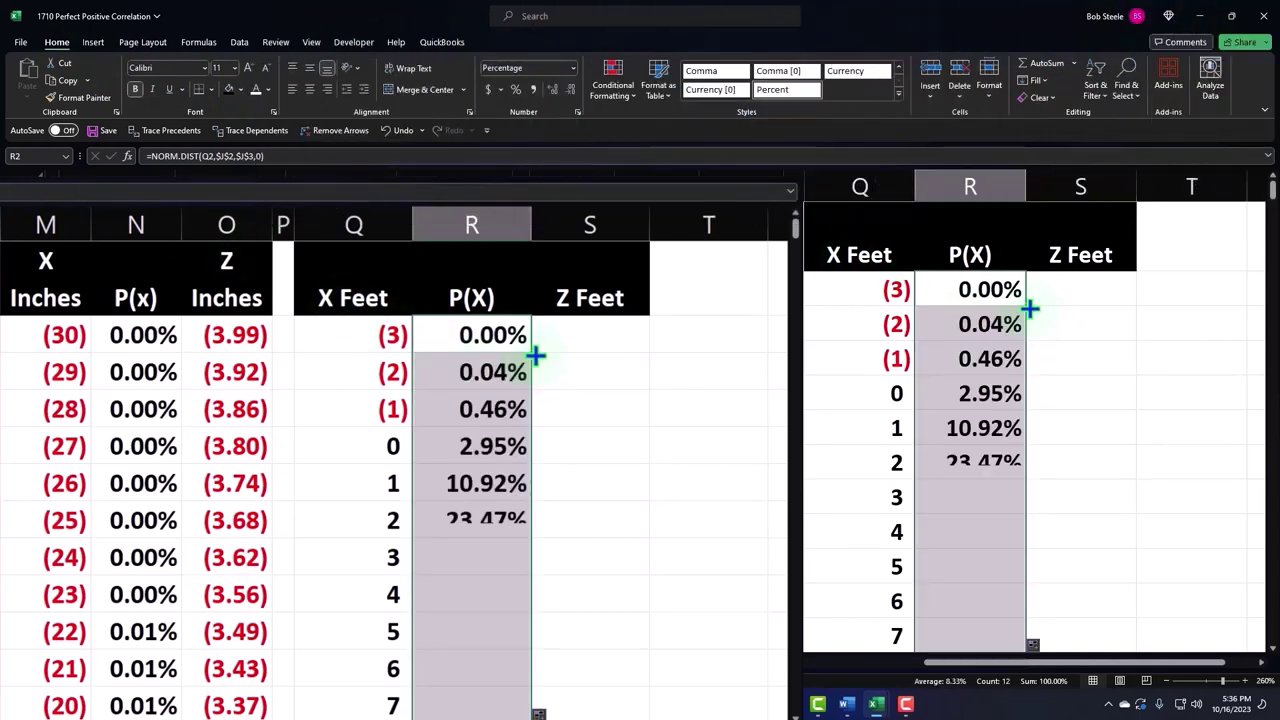
{"action": "scroll", "coordinate": [536, 355], "scroll_direction": "down", "scroll_amount": 2}
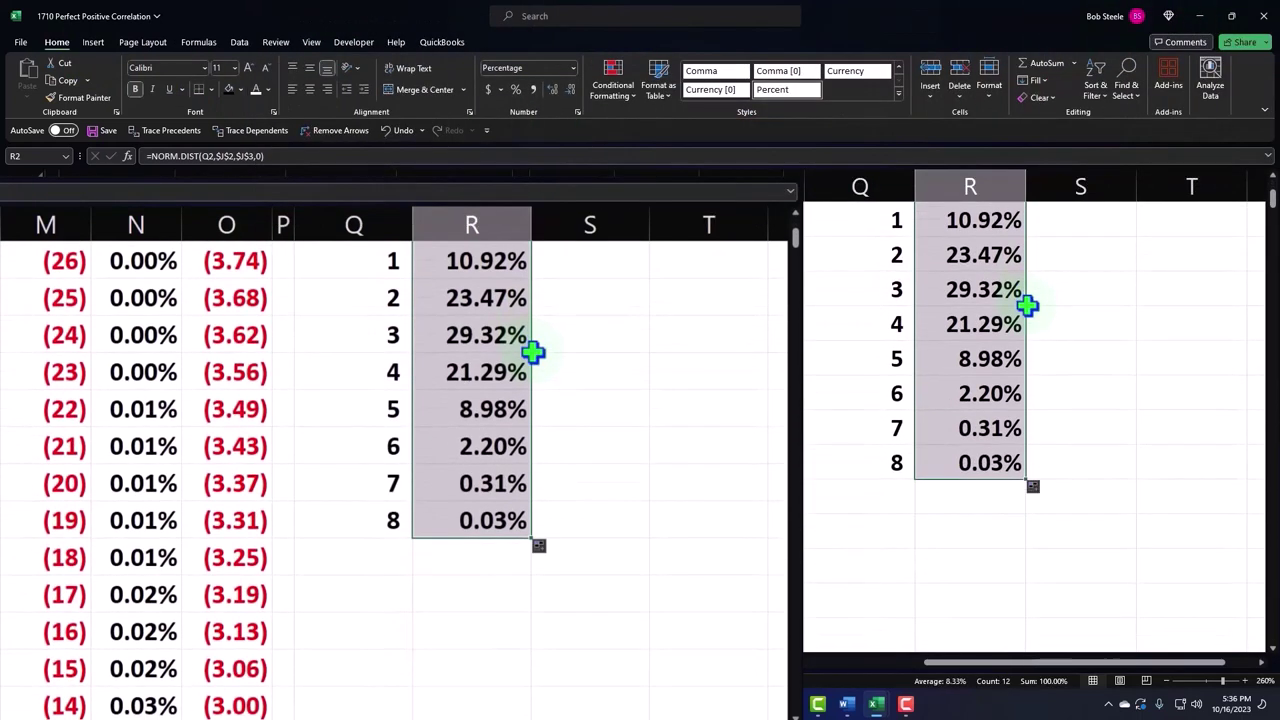
{"action": "scroll", "coordinate": [536, 352], "scroll_direction": "up", "scroll_amount": 2}
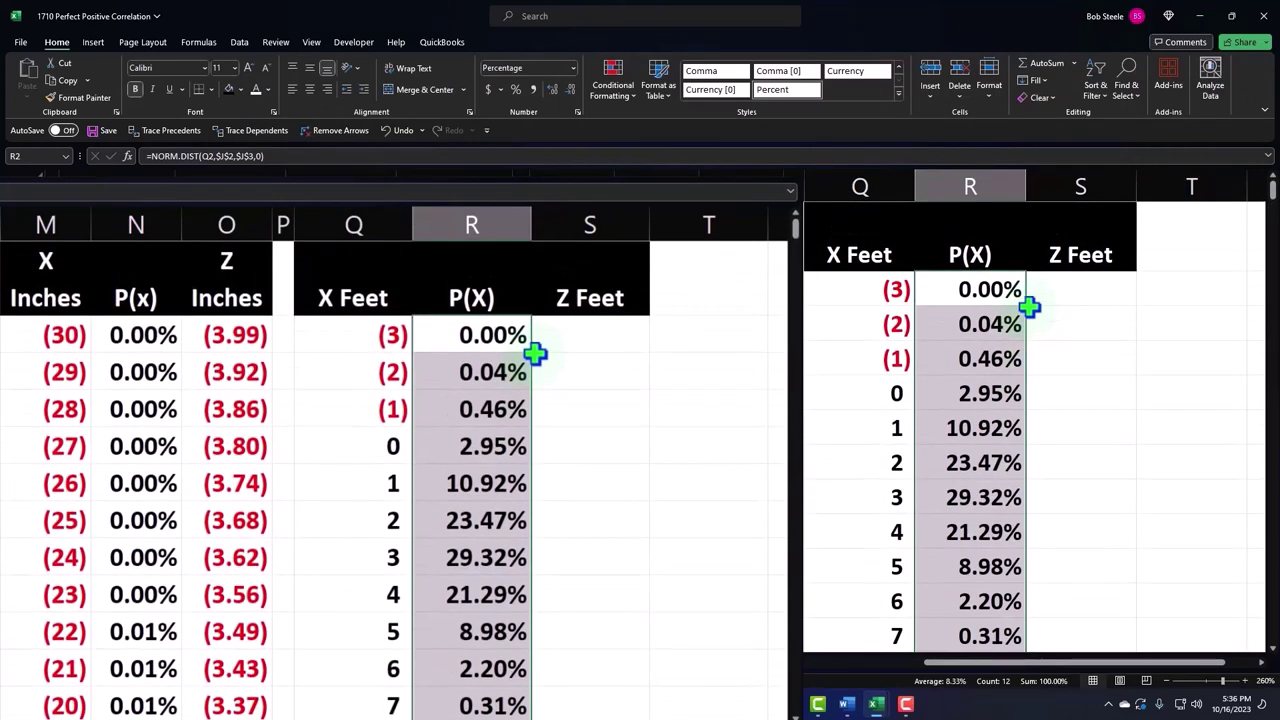
Enter =(Q2-$J$2)/$J$3 in S2, giving (4) for -3 feet.
{"action": "left_click", "coordinate": [586, 335]}
{"action": "type", "text": "=("}
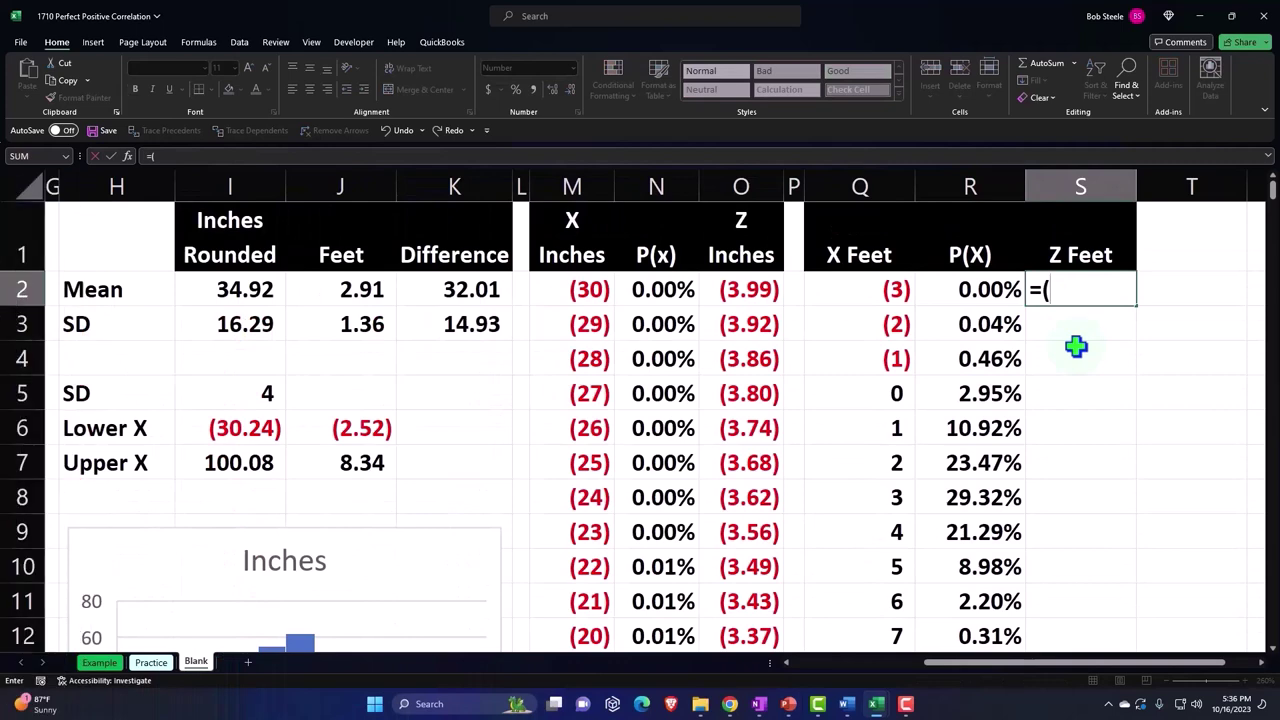
{"action": "key", "text": "Left"}
{"action": "key", "text": "Left"}
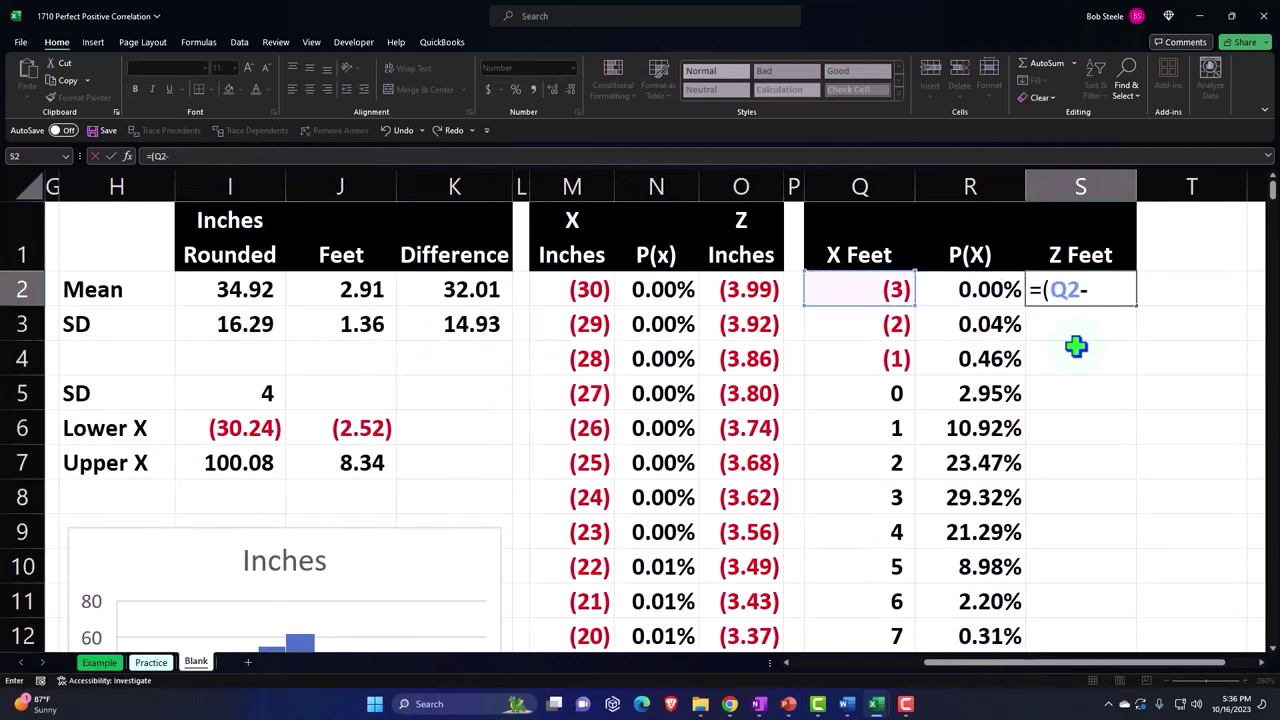
{"action": "key", "text": "Left"}
{"action": "key", "text": "Left"}
{"action": "key", "text": "Left"}
{"action": "key", "text": "Left"}
{"action": "key", "text": "Left"}
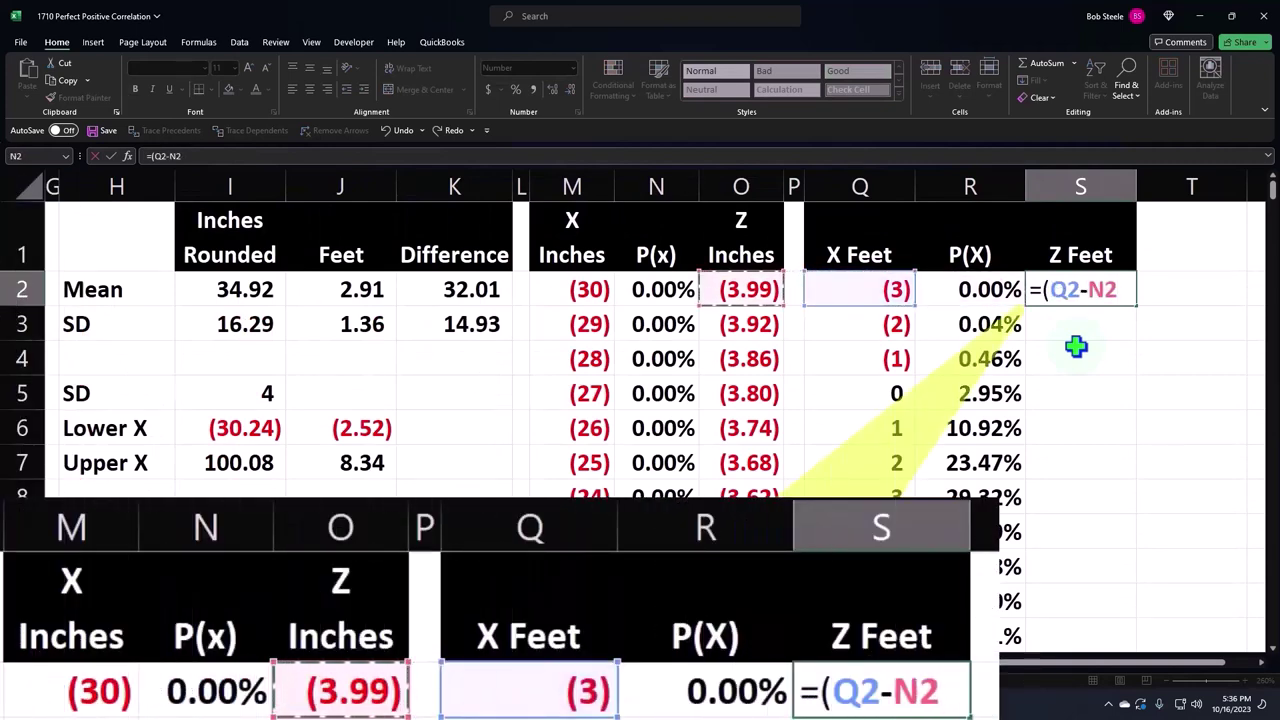
{"action": "key", "text": "Left"}
{"action": "key", "text": "Left"}
{"action": "key", "text": "Left"}
{"action": "key", "text": "Left"}
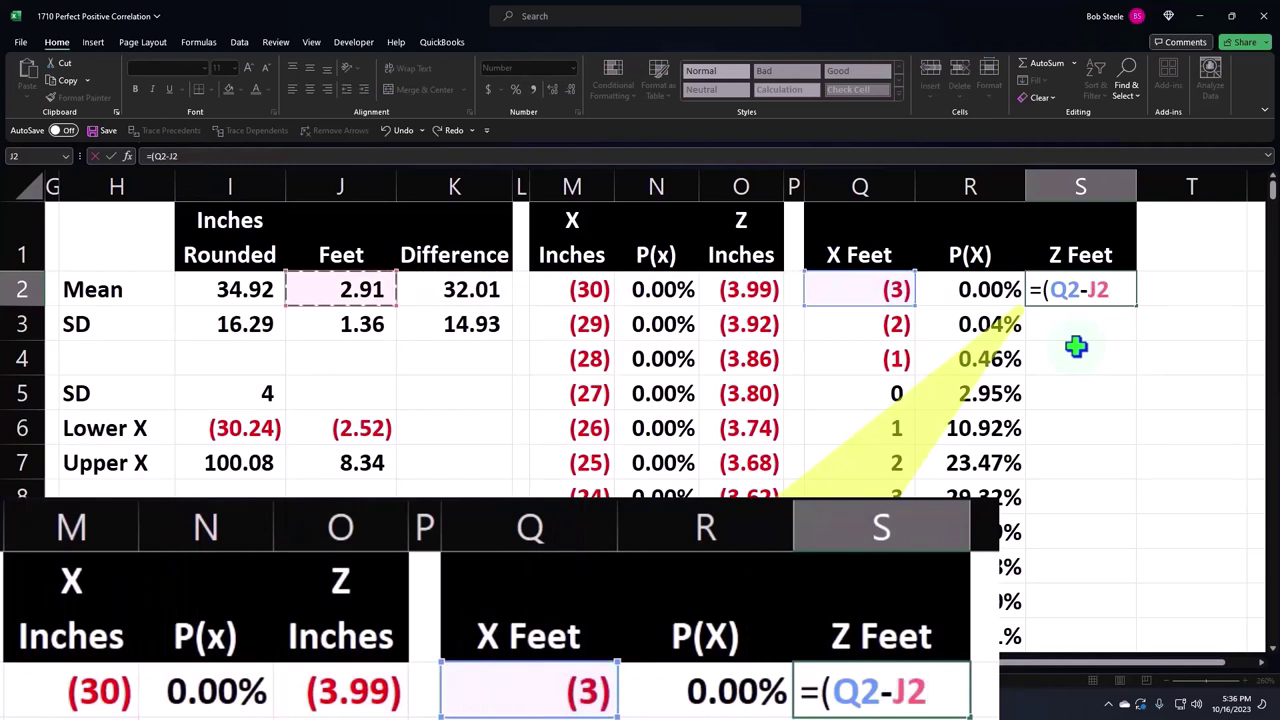
{"action": "key", "text": "F4"}
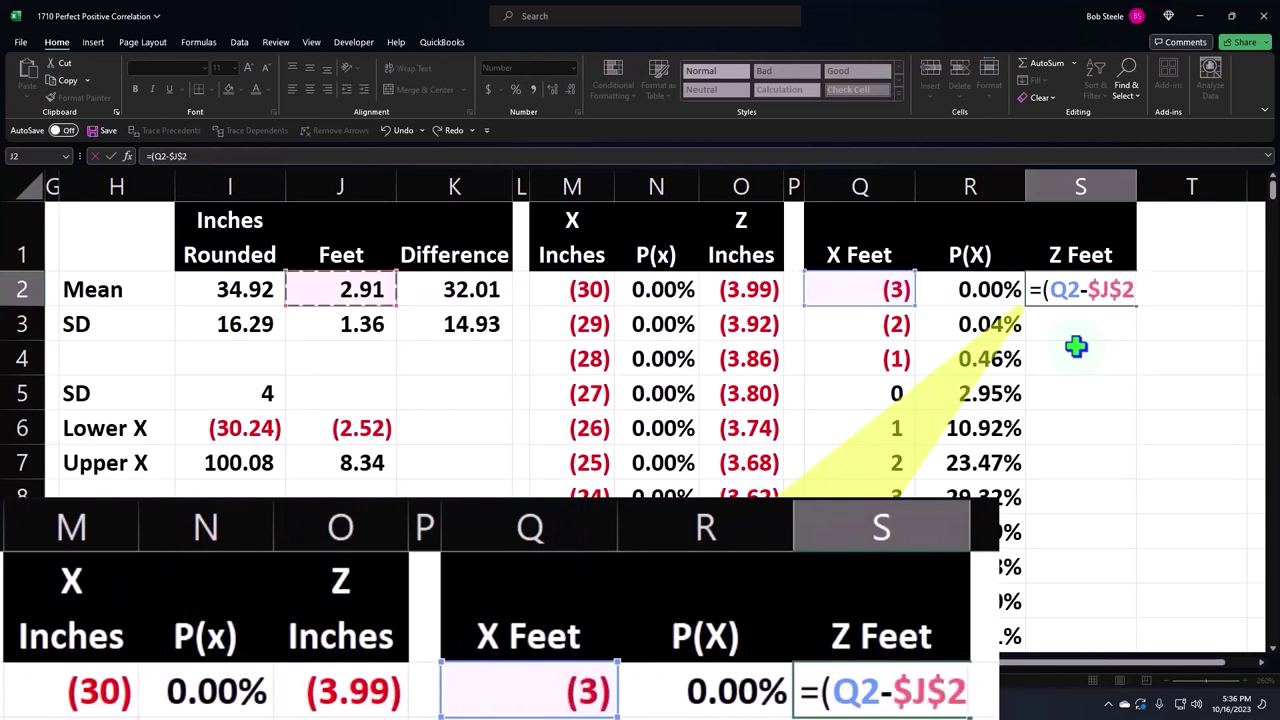
{"action": "type", "text": ")"}
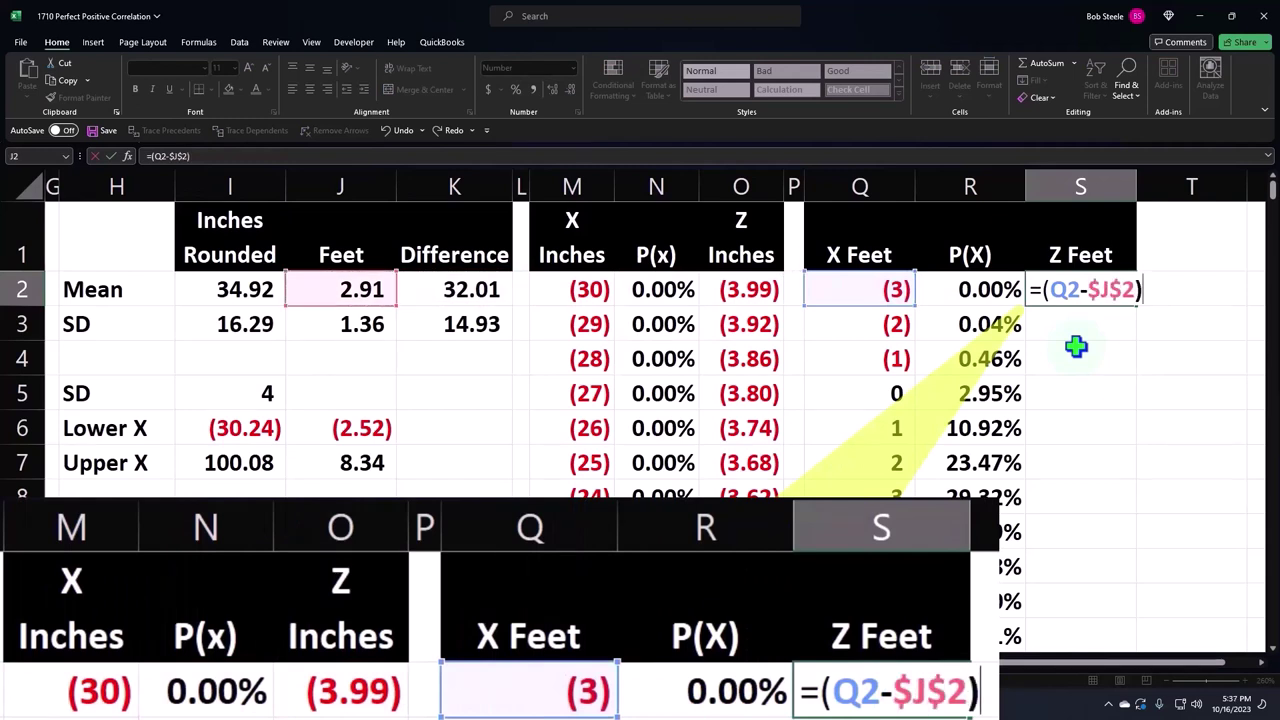
{"action": "type", "text": "/"}
{"action": "key", "text": "Left"}
{"action": "key", "text": "Left"}
{"action": "key", "text": "Left"}
{"action": "key", "text": "Left"}
{"action": "key", "text": "Left"}
{"action": "key", "text": "Left"}
{"action": "key", "text": "Left"}
{"action": "key", "text": "Left"}
{"action": "key", "text": "Left"}
{"action": "key", "text": "Down"}
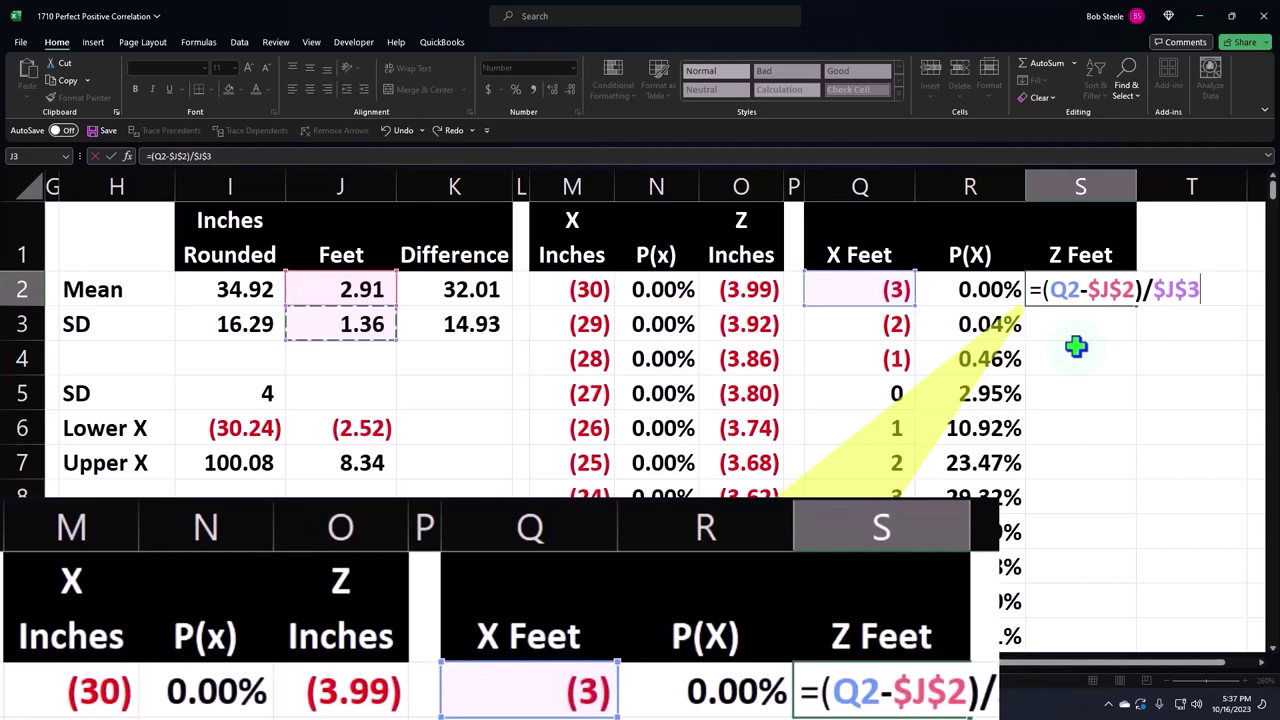
{"action": "key", "text": "Return"}
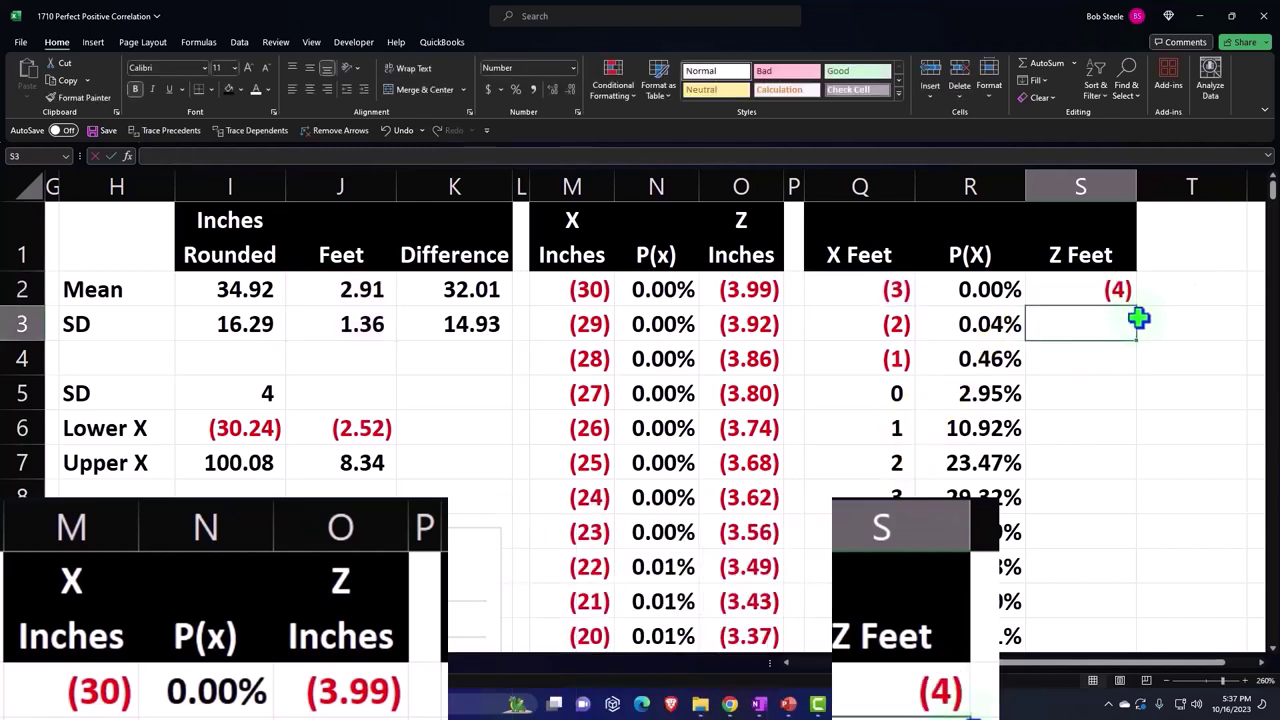
Give S2 two decimals and fill Z Feet down, running from (4.35) to 3.75.
{"action": "left_click", "coordinate": [1100, 292]}
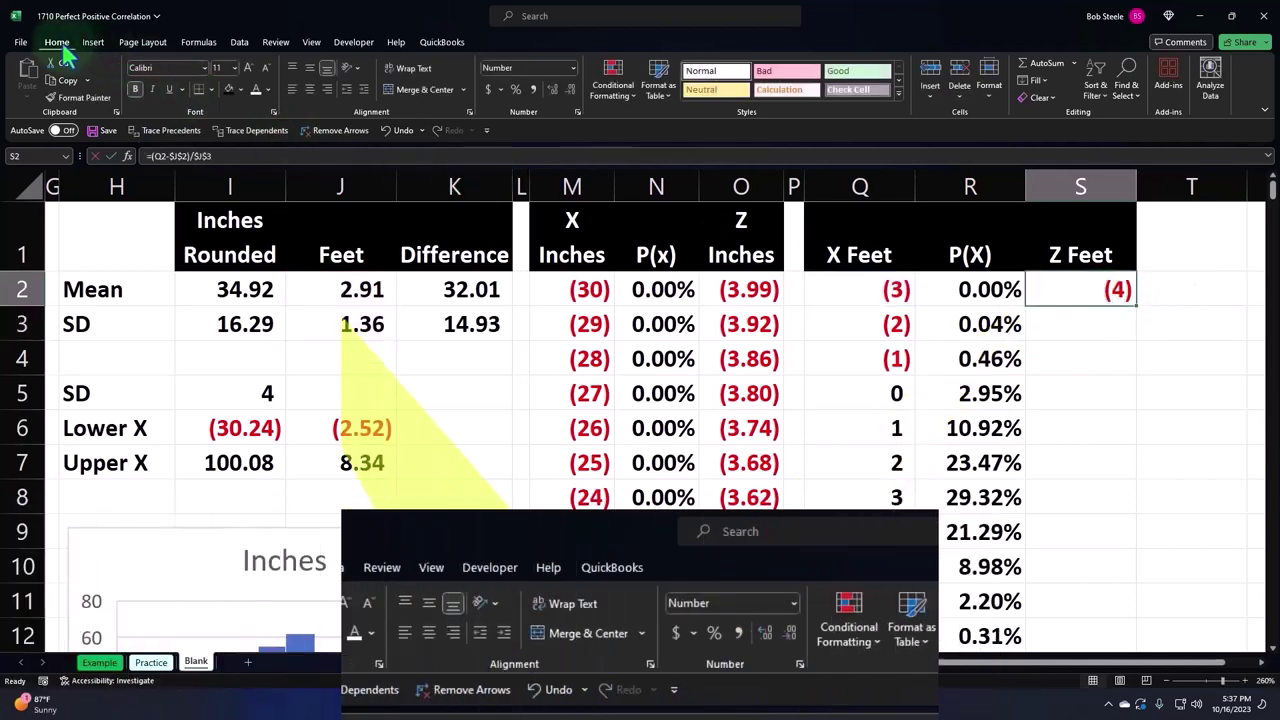
{"action": "left_click", "coordinate": [551, 89]}
{"action": "double_click", "coordinate": [1138, 309]}
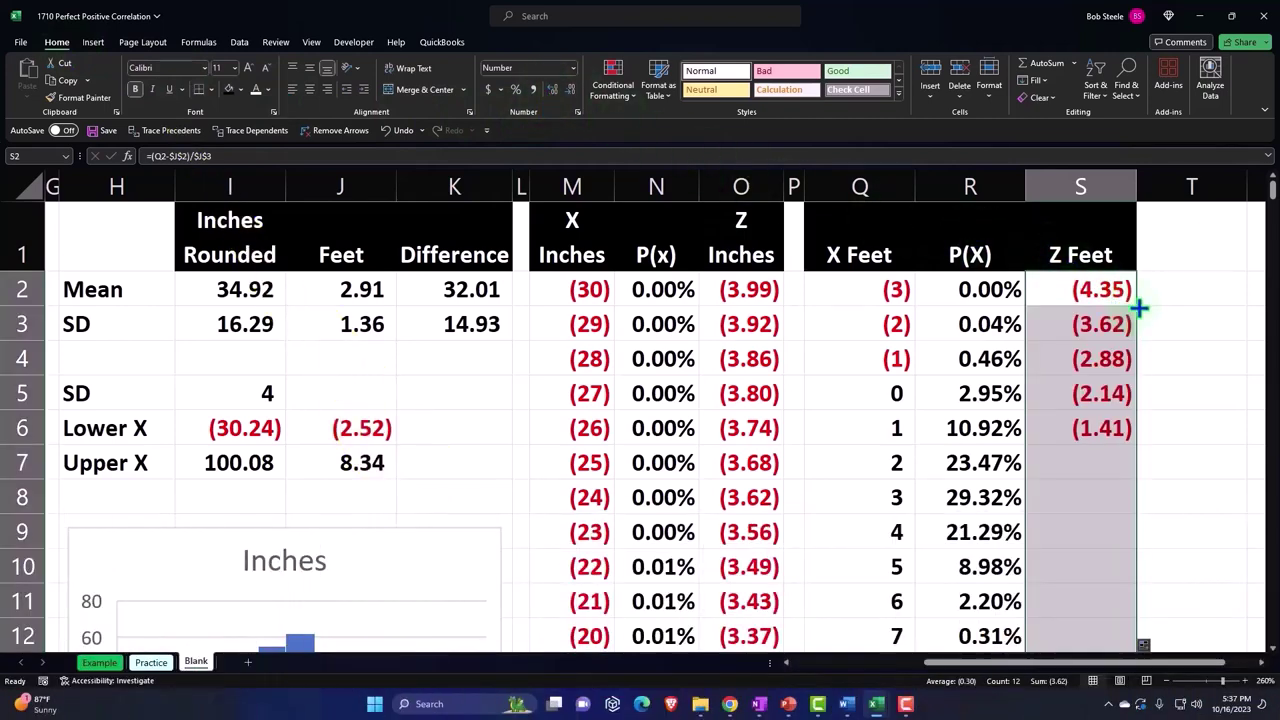
{"action": "scroll", "coordinate": [1140, 309], "scroll_direction": "down", "scroll_amount": 1}
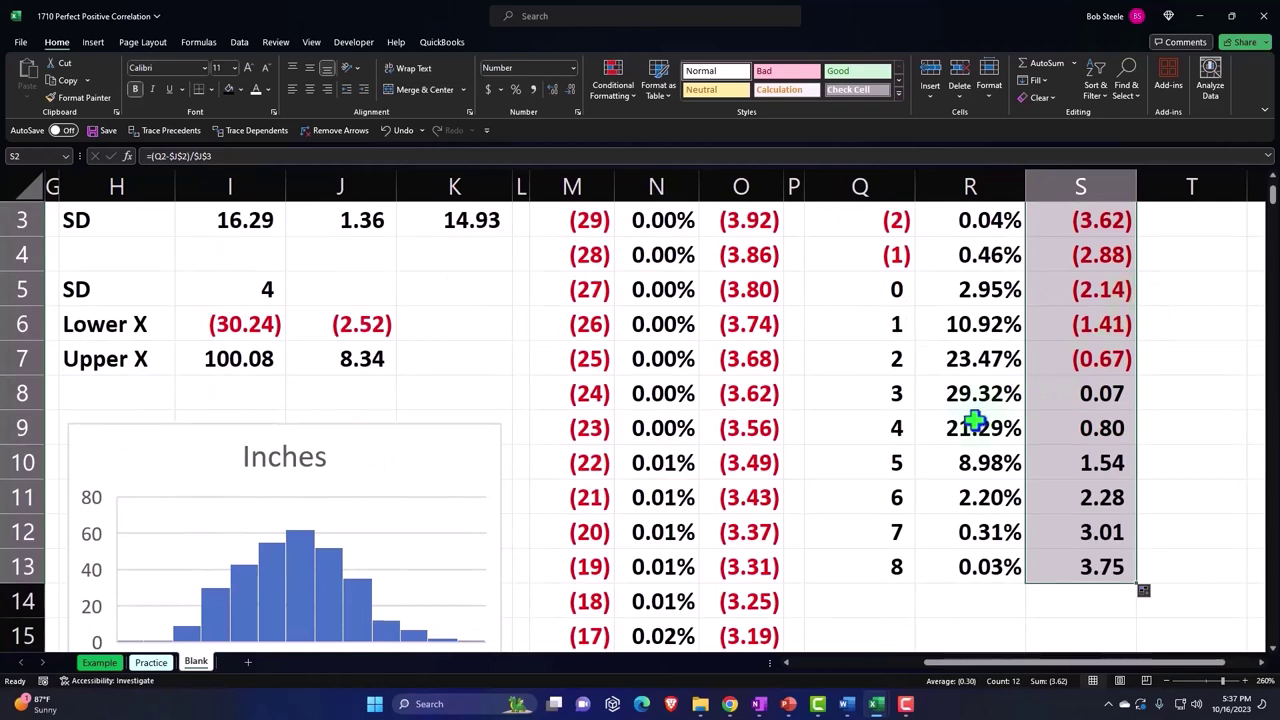
{"action": "scroll", "coordinate": [975, 420], "scroll_direction": "up", "scroll_amount": 1}
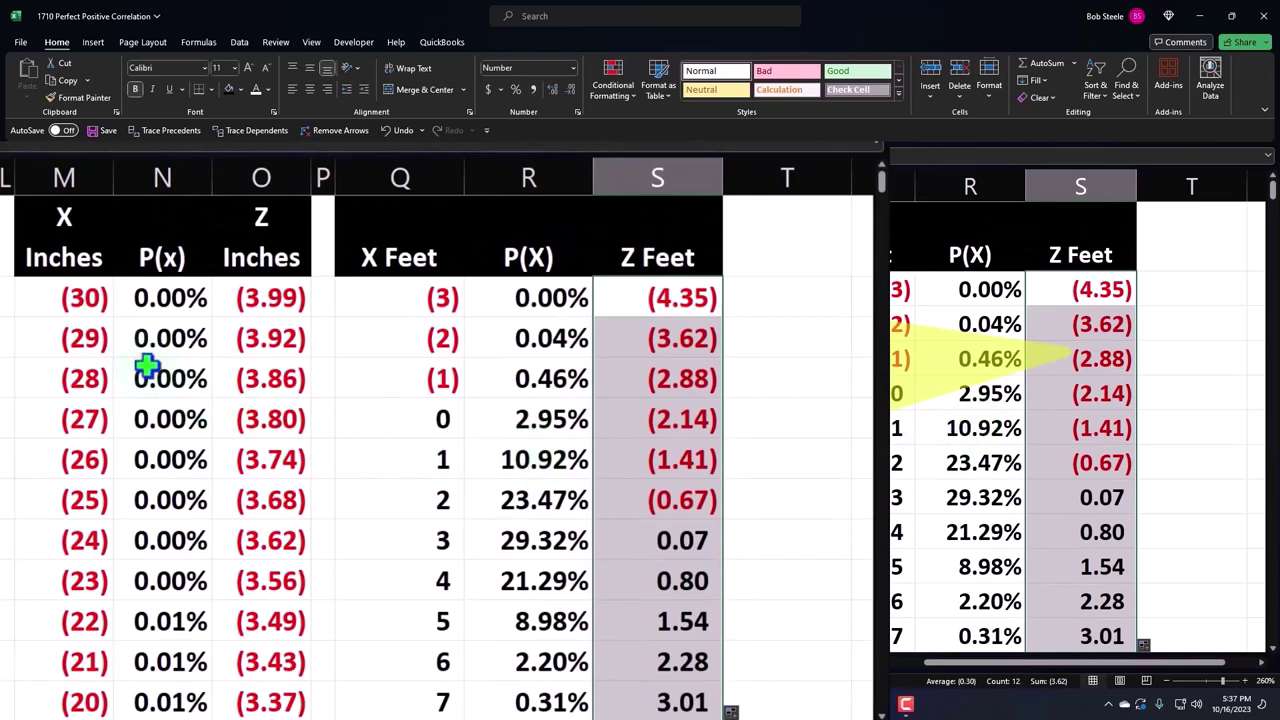
{"action": "left_click", "coordinate": [84, 333]}
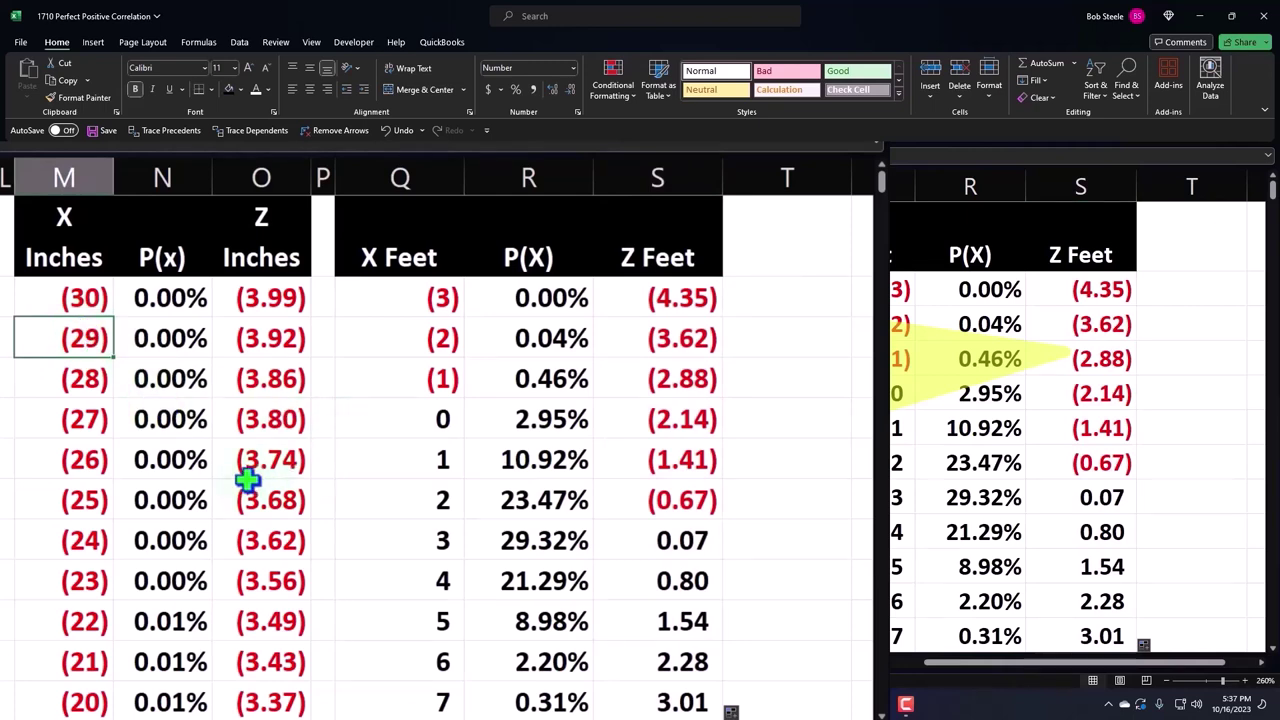
{"action": "left_click", "coordinate": [668, 298]}
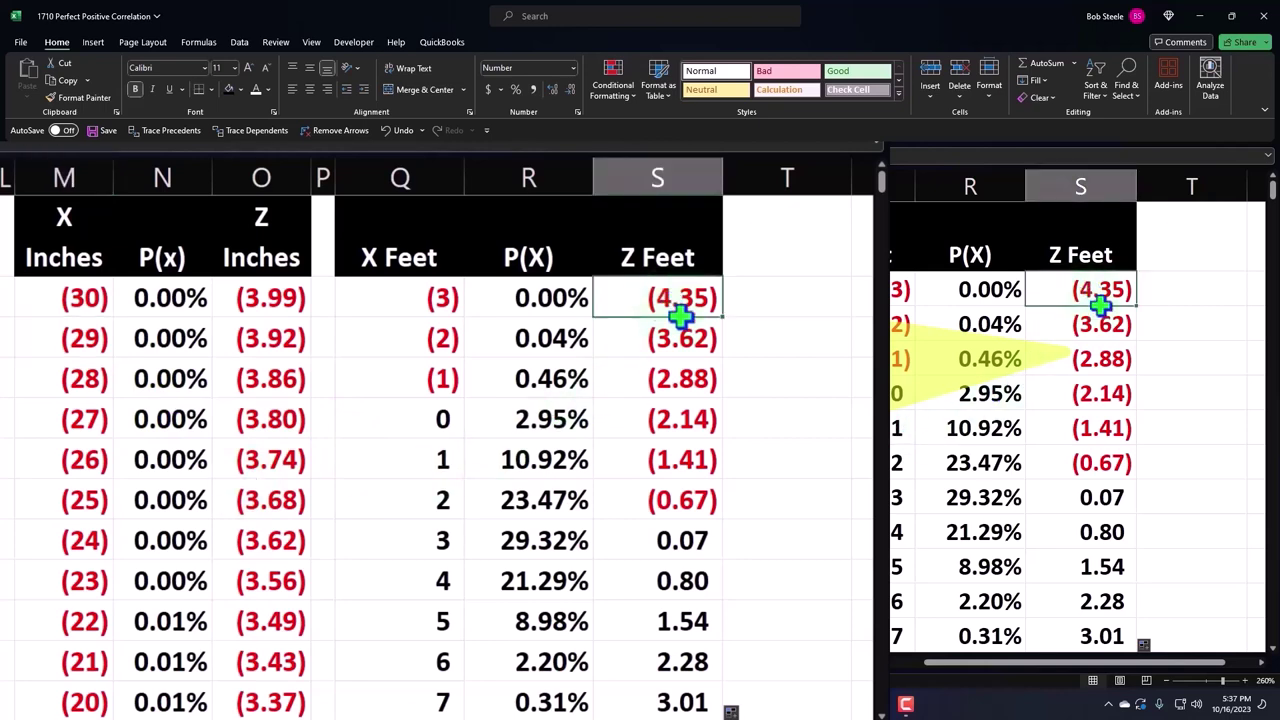
{"action": "left_click", "coordinate": [687, 336]}
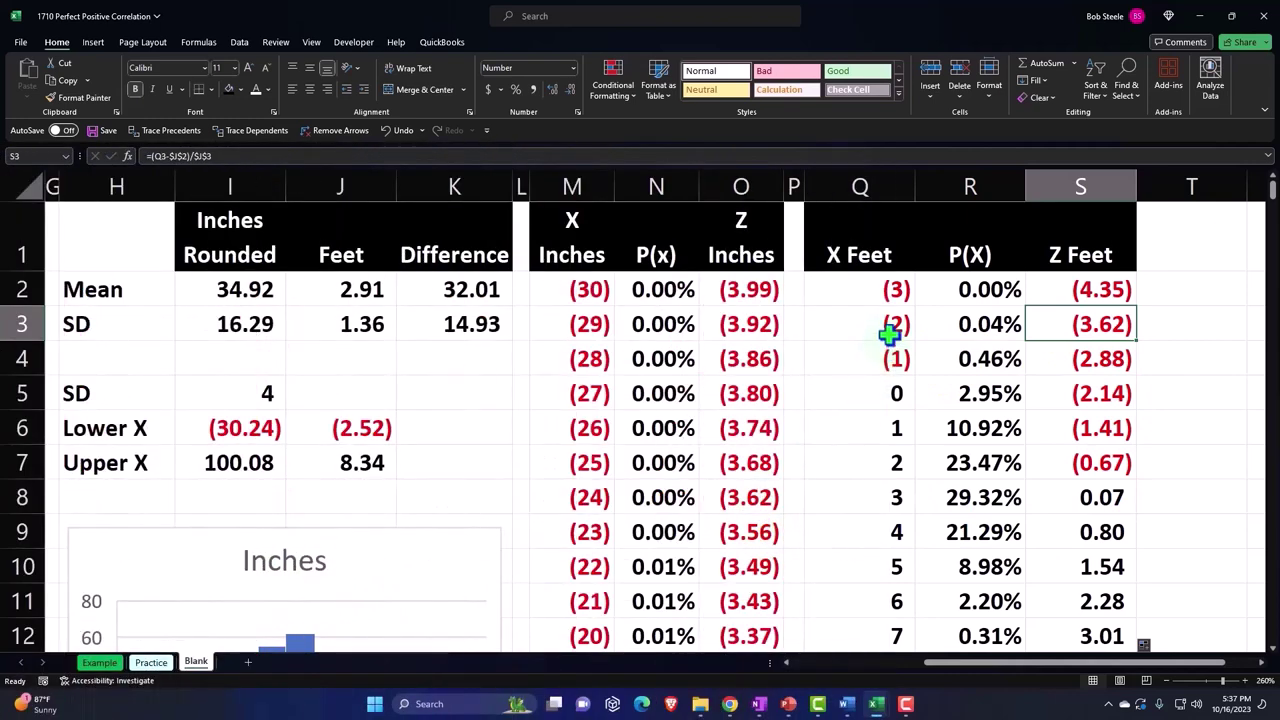
Fill the feet and inches rows with Z-score (3.62) yellow.
{"action": "left_click_drag", "start_coordinate": [891, 330], "coordinate": [1035, 315]}
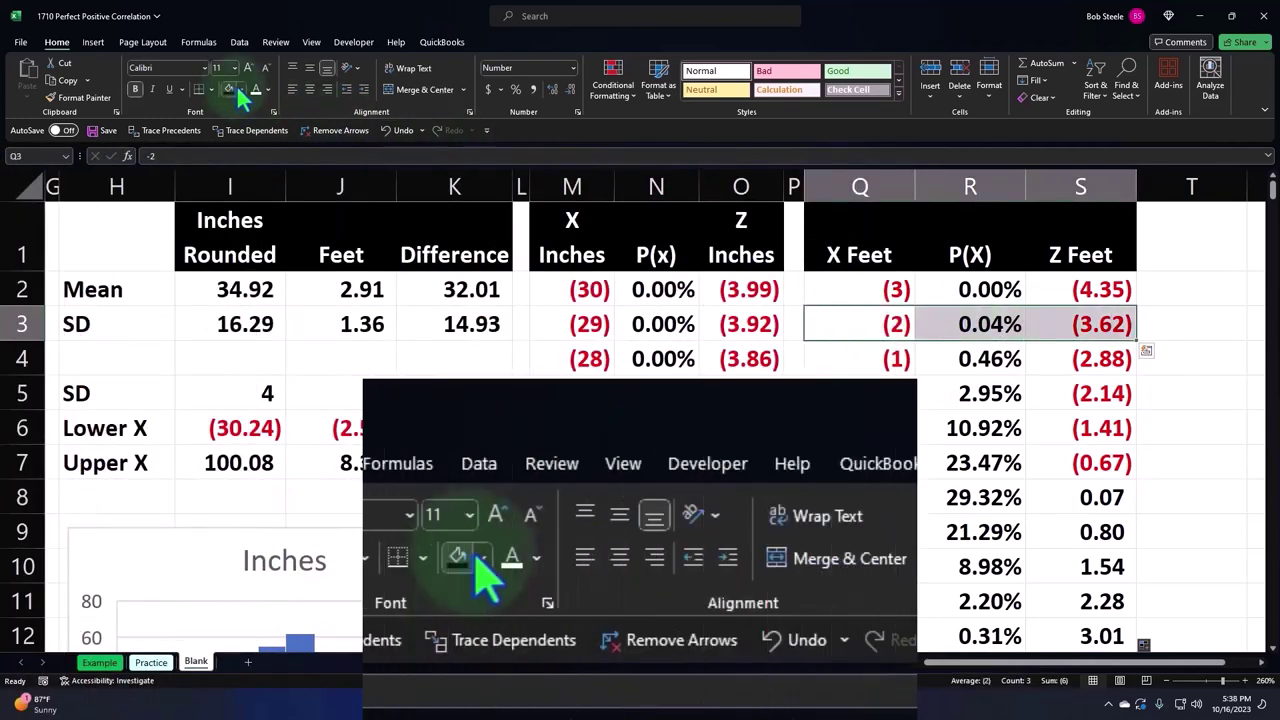
{"action": "left_click", "coordinate": [239, 89]}
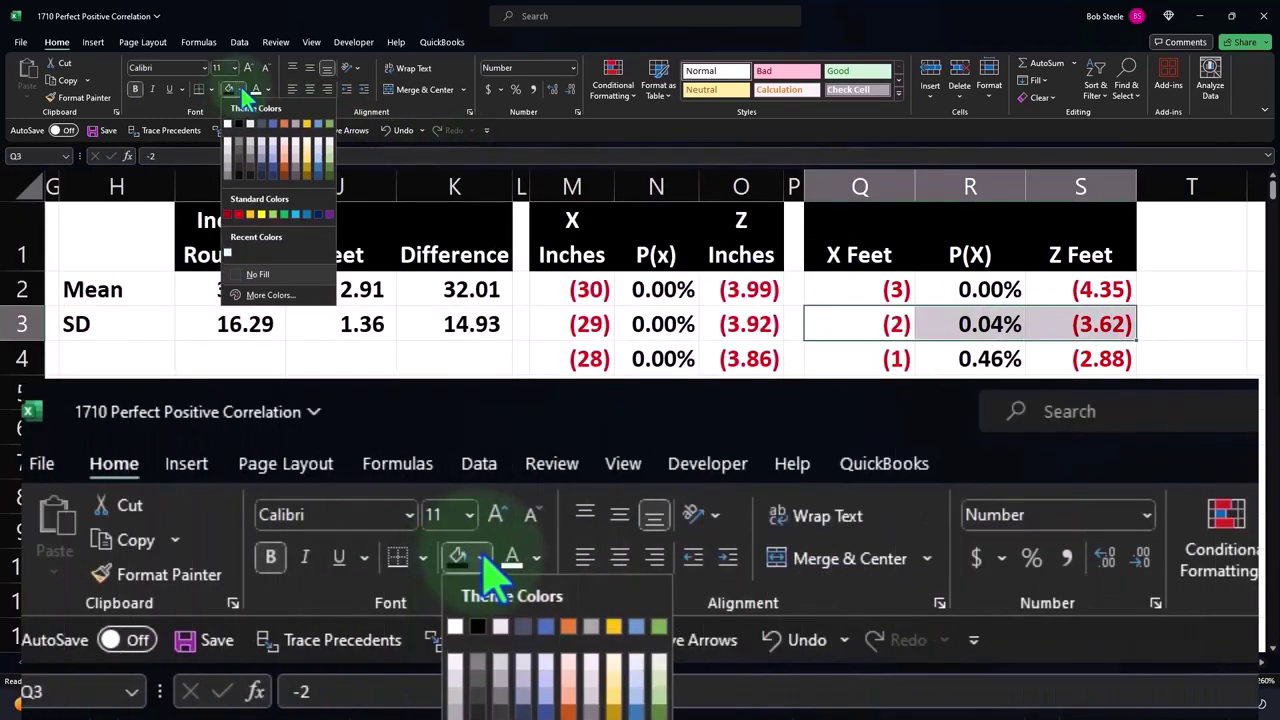
{"action": "left_click", "coordinate": [260, 214]}
{"action": "left_click_drag", "start_coordinate": [593, 496], "coordinate": [745, 497]}
{"action": "left_click", "coordinate": [229, 90]}
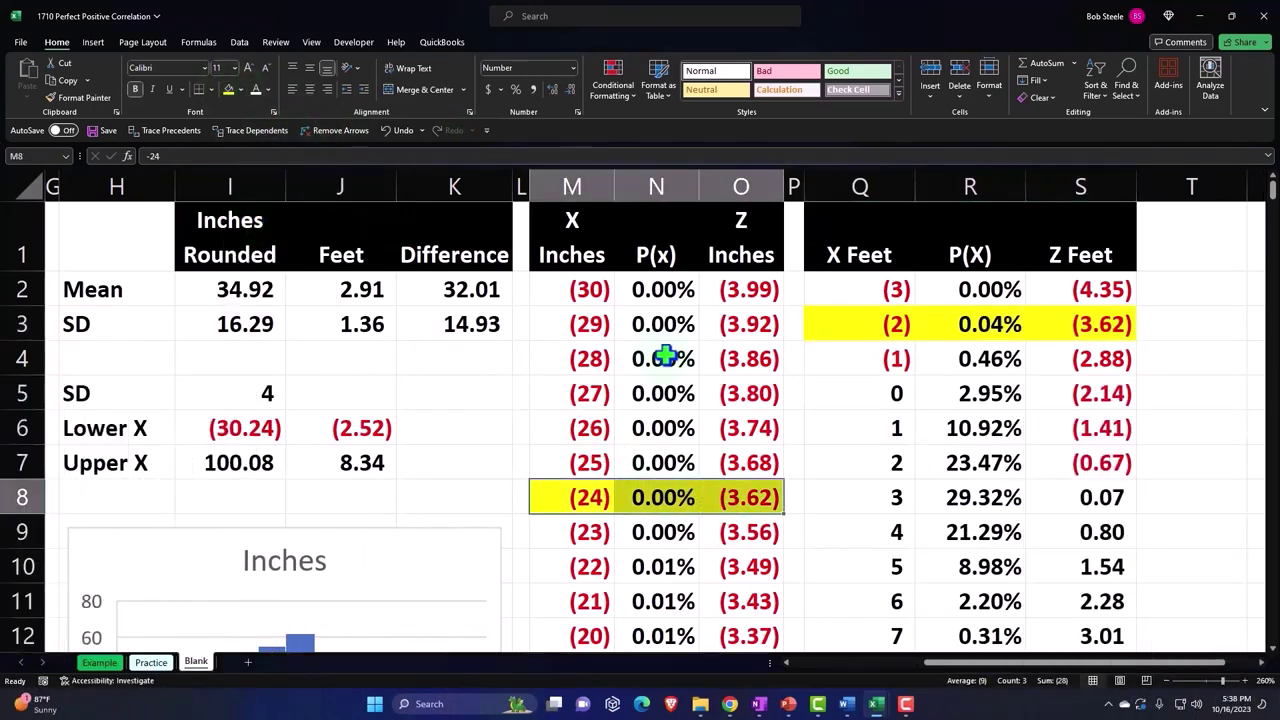
Fill the -12 inch row with Z-score (2.88) green.
{"action": "left_click", "coordinate": [888, 358]}
{"action": "scroll", "coordinate": [888, 358], "scroll_direction": "down", "scroll_amount": 2}
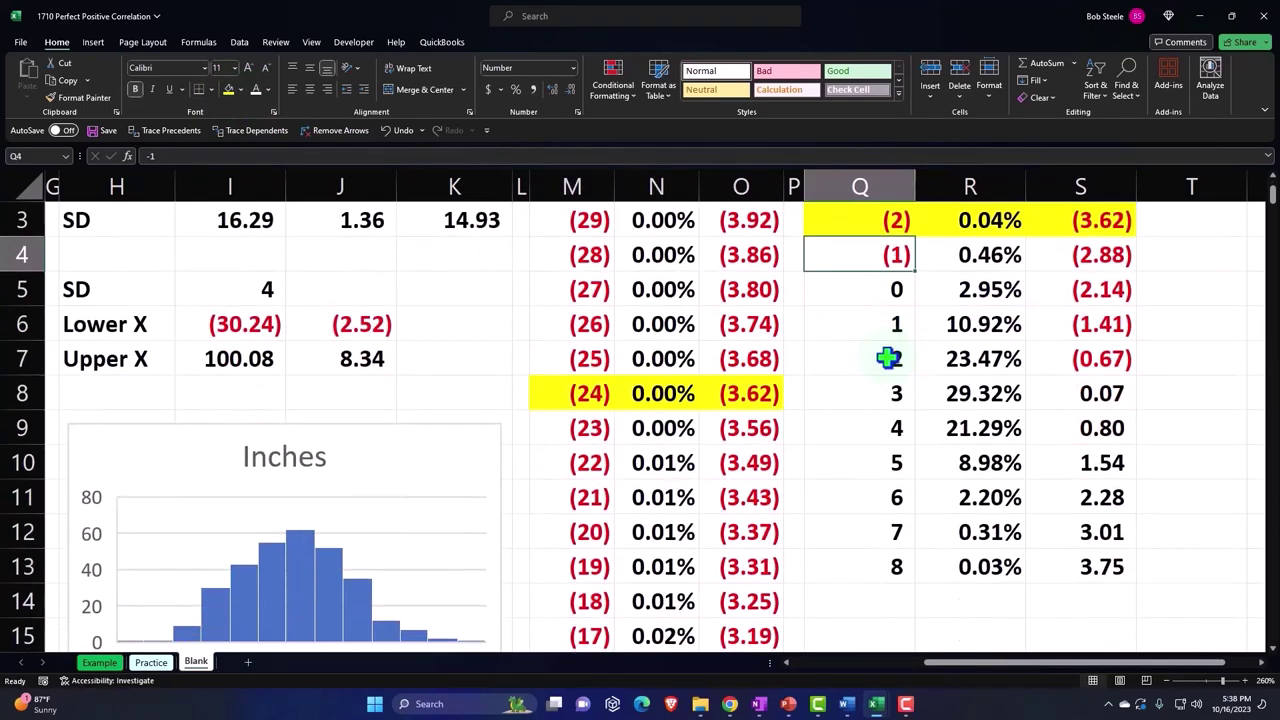
{"action": "scroll", "coordinate": [888, 358], "scroll_direction": "down", "scroll_amount": 2}
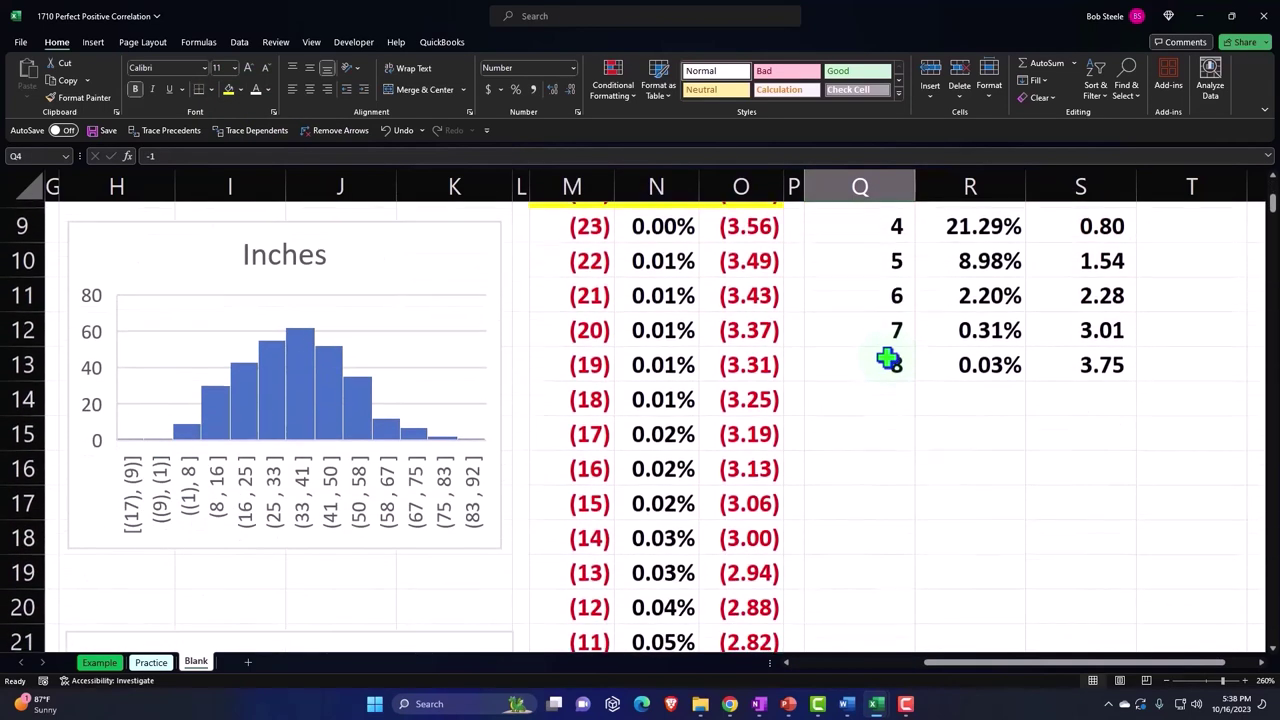
{"action": "left_click_drag", "start_coordinate": [603, 497], "coordinate": [765, 497]}
{"action": "scroll", "coordinate": [836, 495], "scroll_direction": "up", "scroll_amount": 3}
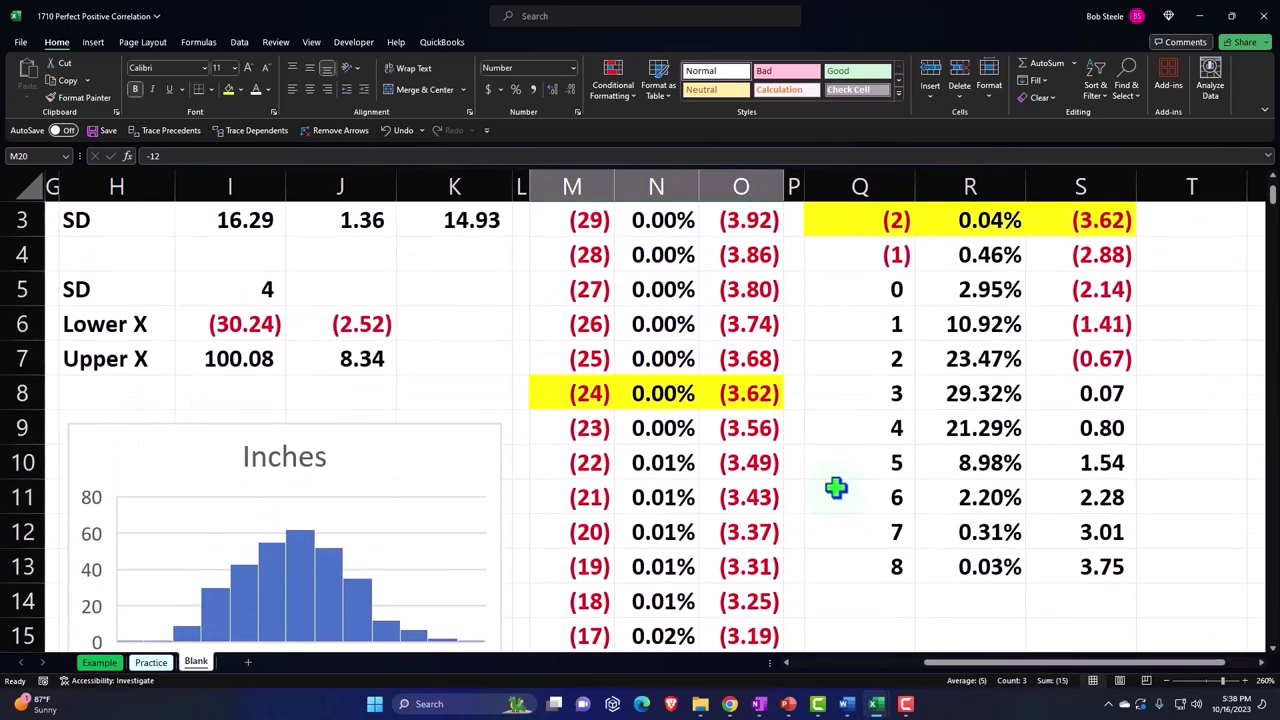
{"action": "left_click", "coordinate": [240, 89]}
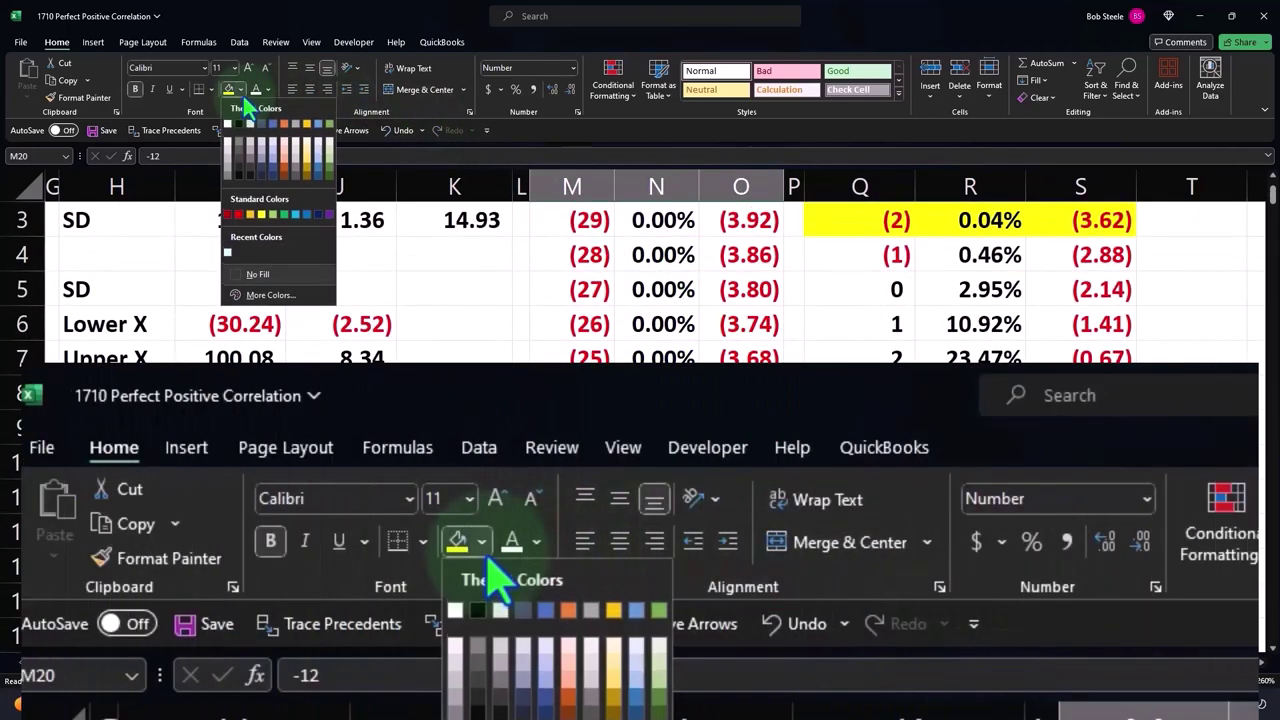
{"action": "left_click", "coordinate": [283, 214]}
{"action": "scroll", "coordinate": [640, 280], "scroll_direction": "down", "scroll_amount": 4}
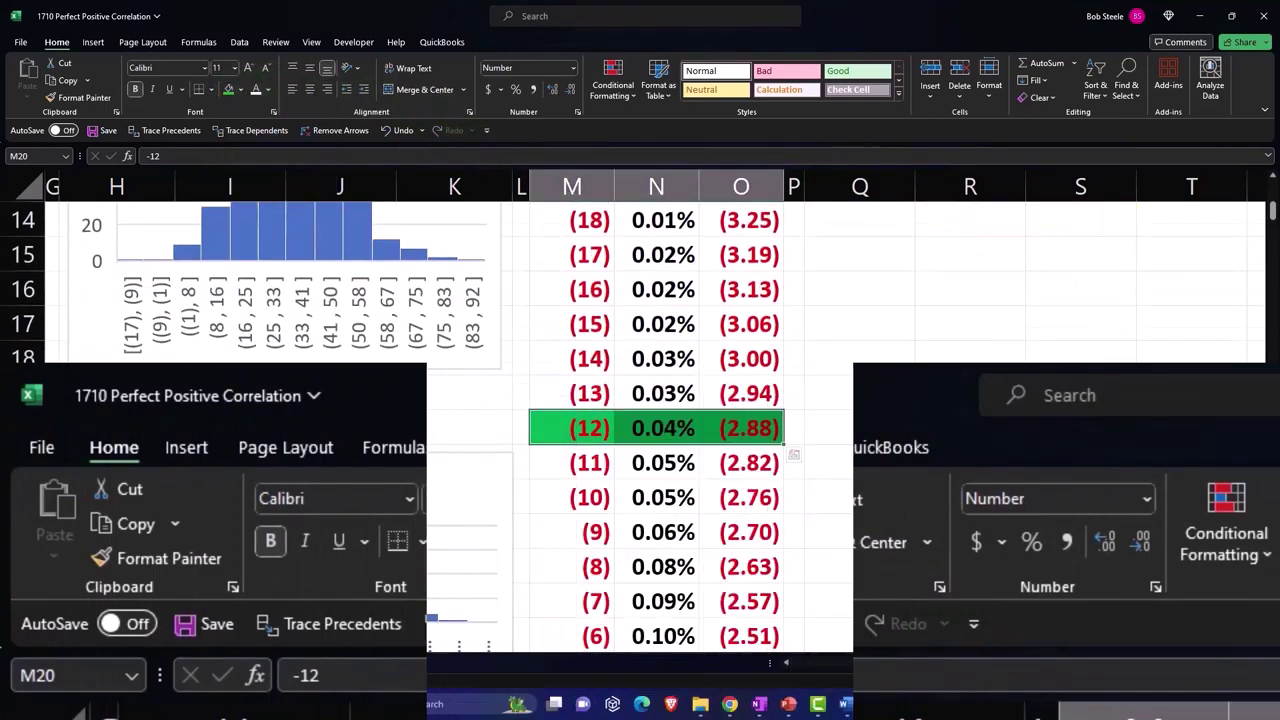
Fill the feet row with Z-score (2.88) green as well.
{"action": "left_click", "coordinate": [969, 458]}
{"action": "scroll", "coordinate": [969, 454], "scroll_direction": "up", "scroll_amount": 4}
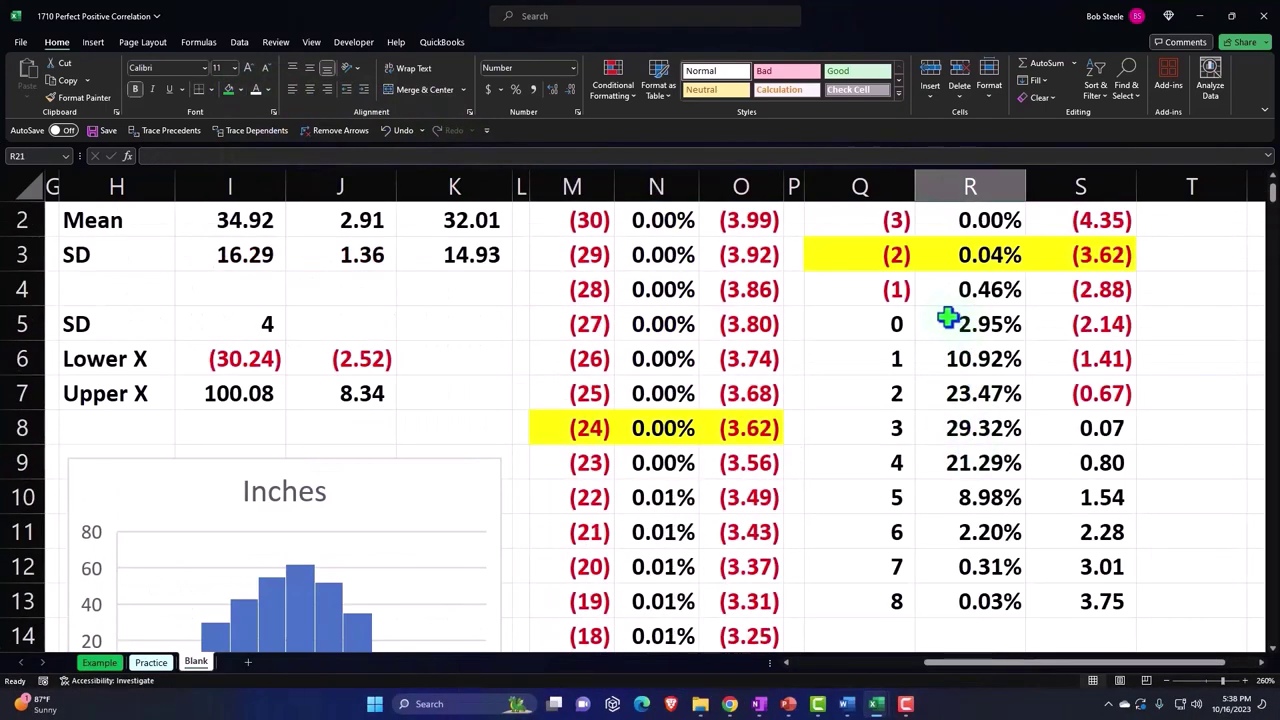
{"action": "left_click_drag", "start_coordinate": [871, 289], "coordinate": [1051, 289]}
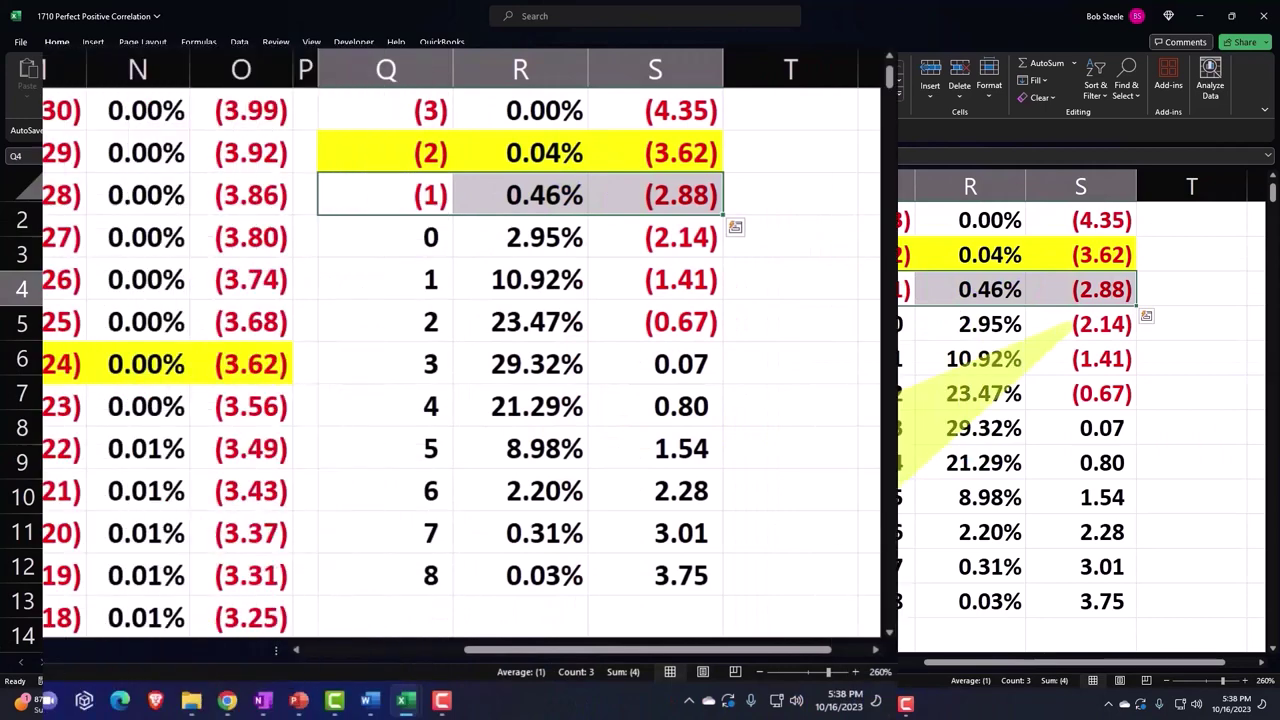
{"action": "key", "text": "F4"}
{"action": "scroll", "coordinate": [120, 286], "scroll_direction": "down", "scroll_amount": 2}
{"action": "scroll", "coordinate": [134, 294], "scroll_direction": "up", "scroll_amount": 3}
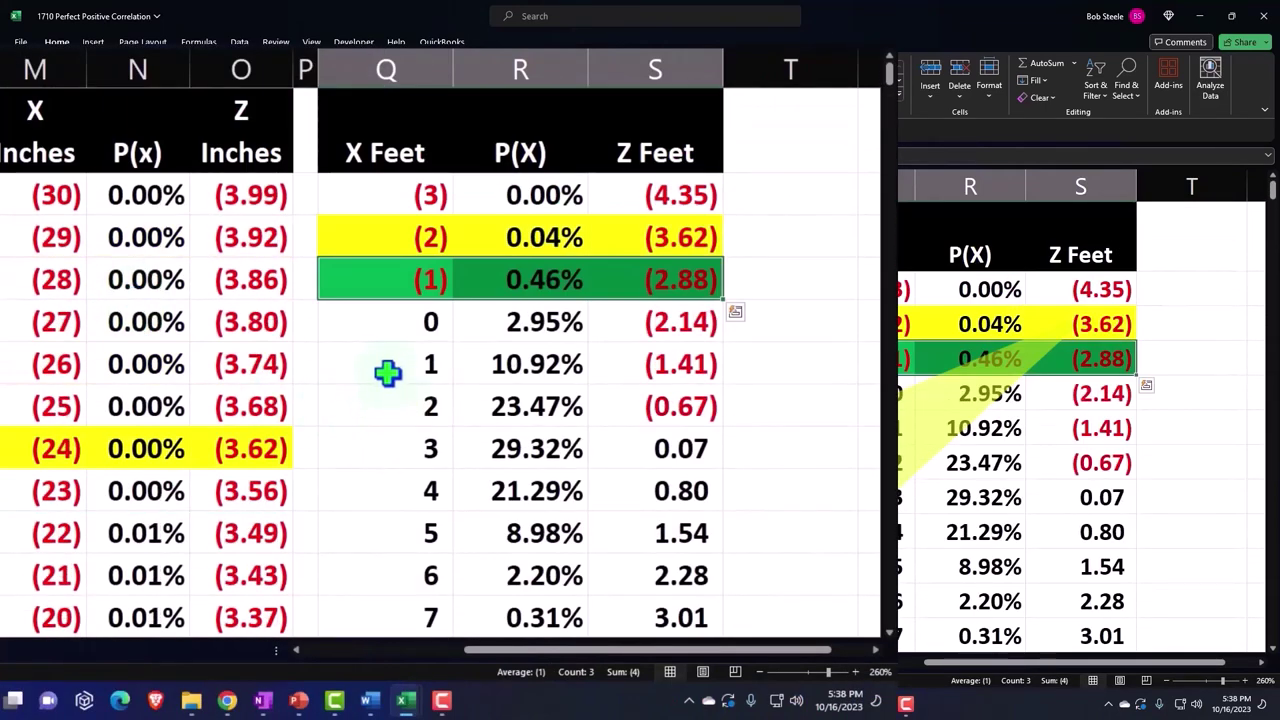
Fill the Feet row for X of 1 light blue.
{"action": "left_click_drag", "start_coordinate": [389, 371], "coordinate": [634, 366]}
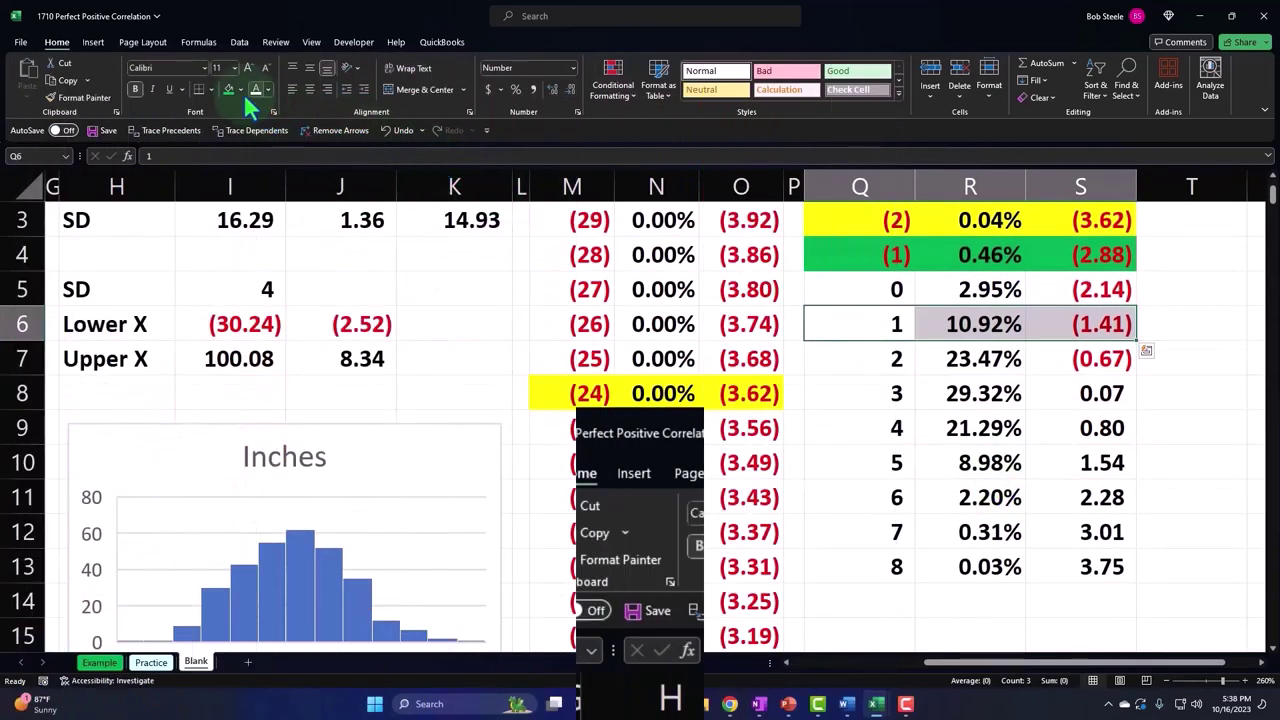
{"action": "left_click", "coordinate": [237, 89]}
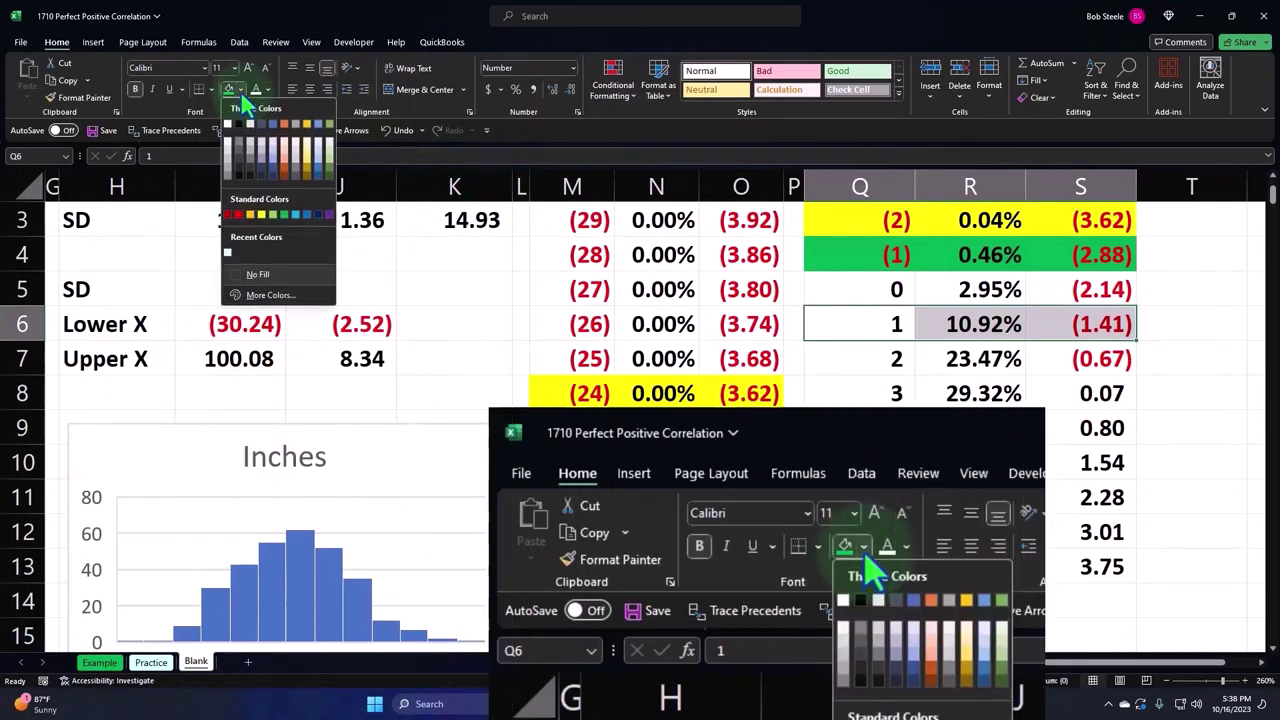
{"action": "left_click", "coordinate": [290, 214]}
Apply the same blue to the 12-inch row with Z (1.41).
{"action": "scroll", "coordinate": [624, 400], "scroll_direction": "down", "scroll_amount": 2}
{"action": "scroll", "coordinate": [624, 403], "scroll_direction": "down", "scroll_amount": 3}
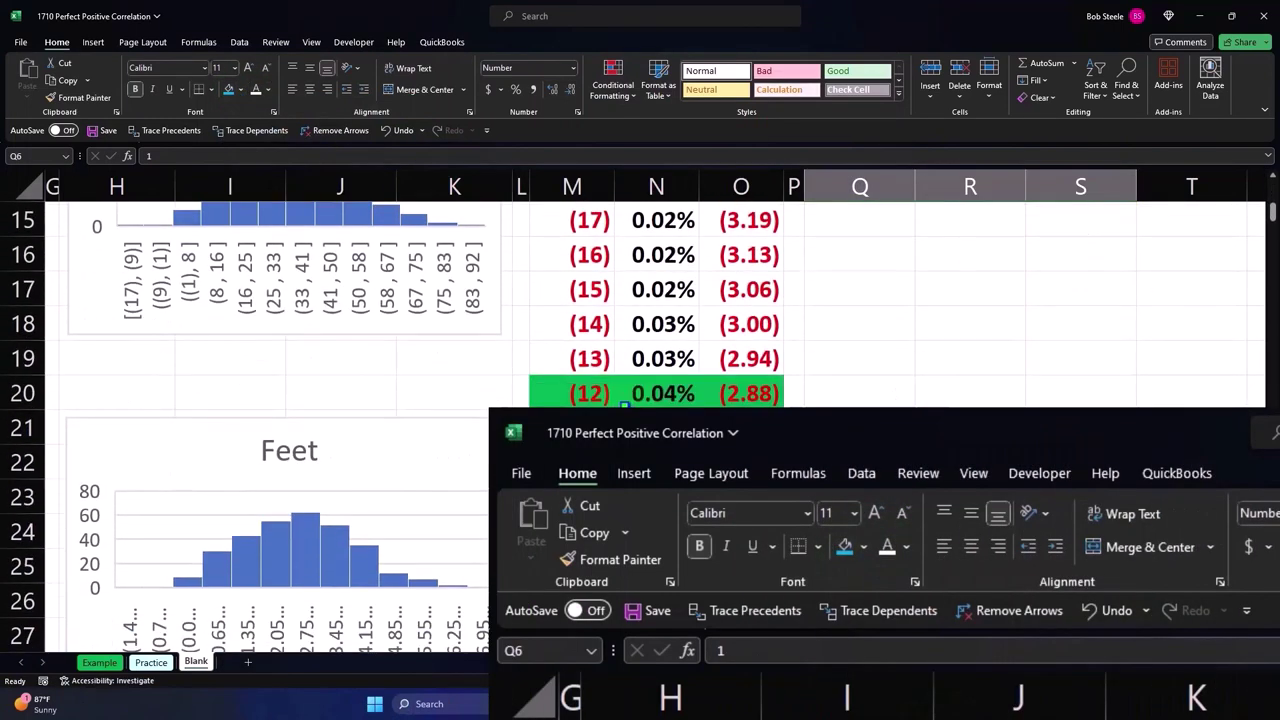
{"action": "scroll", "coordinate": [727, 458], "scroll_direction": "up", "scroll_amount": 1}
{"action": "scroll", "coordinate": [727, 458], "scroll_direction": "down", "scroll_amount": 4}
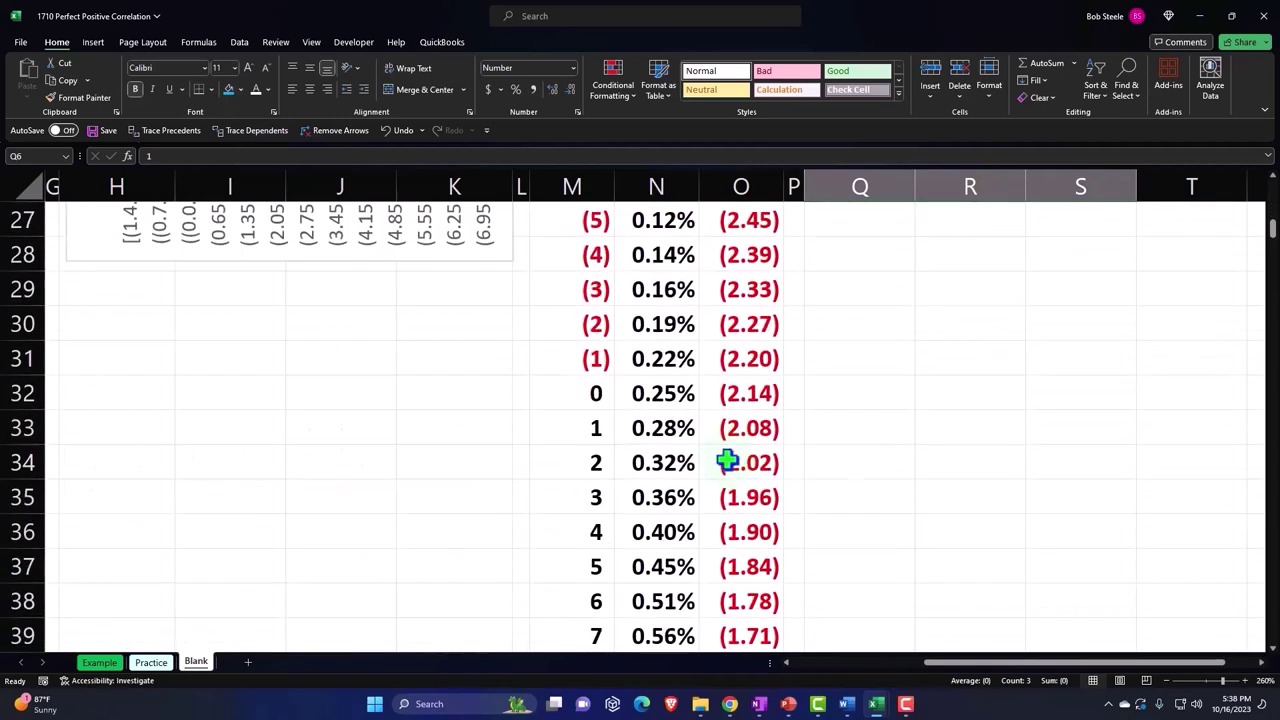
{"action": "scroll", "coordinate": [727, 460], "scroll_direction": "down", "scroll_amount": 3}
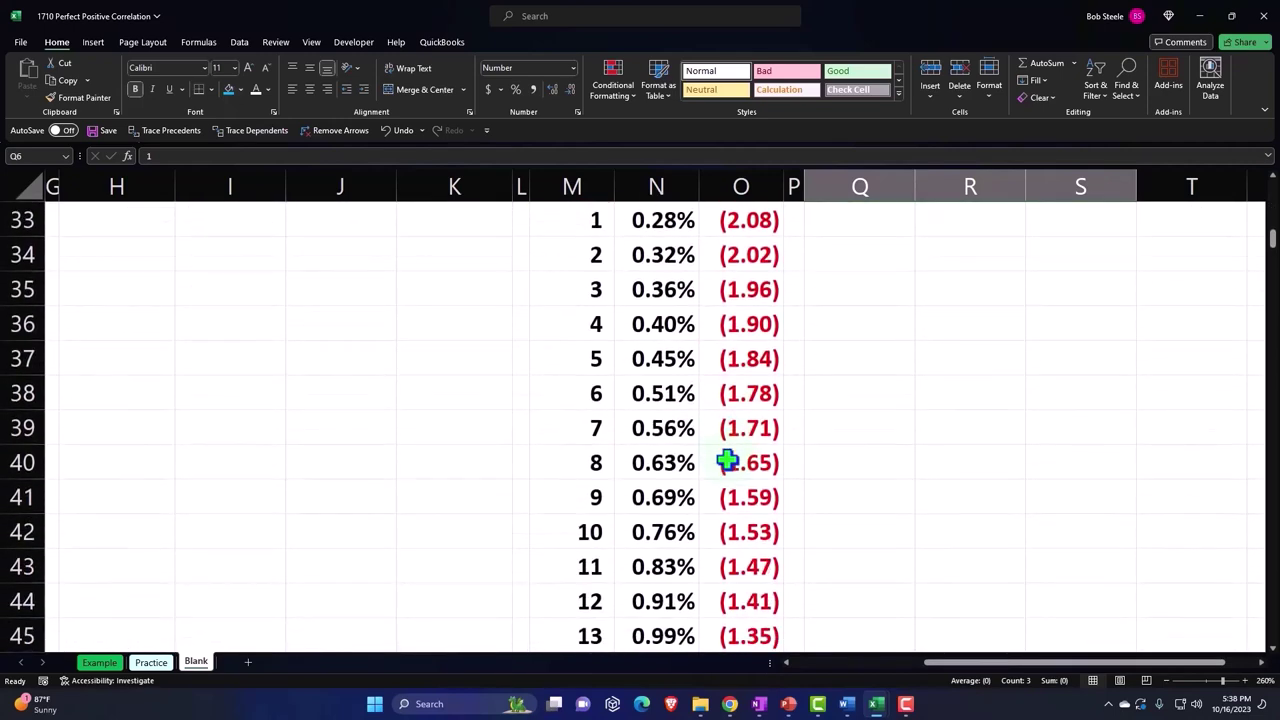
{"action": "left_click_drag", "start_coordinate": [586, 497], "coordinate": [728, 497]}
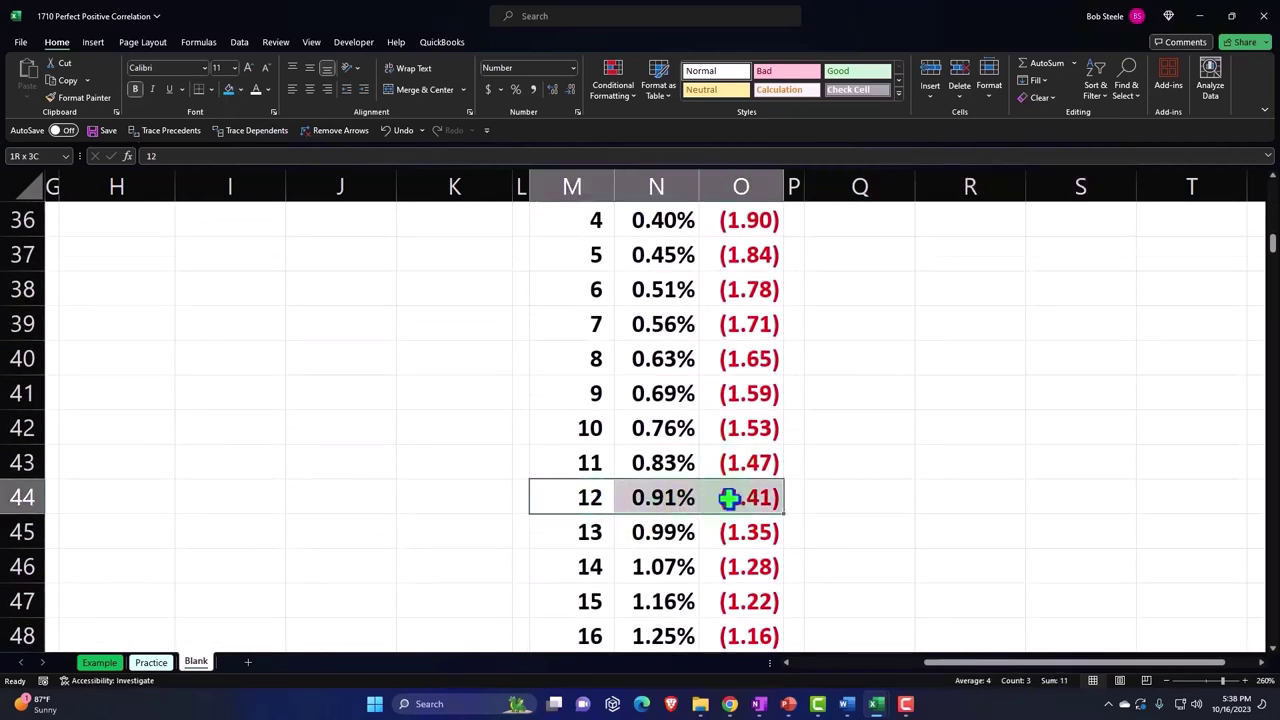
{"action": "left_click", "coordinate": [229, 92]}
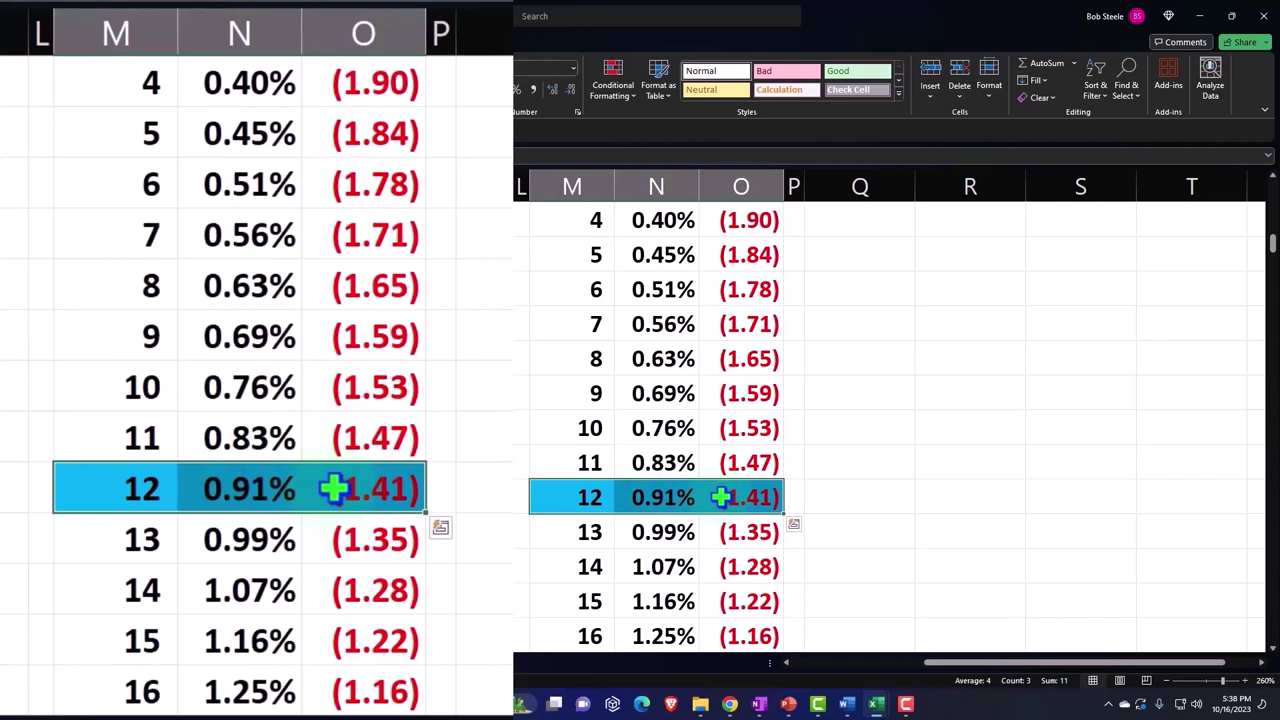
{"action": "scroll", "coordinate": [720, 497], "scroll_direction": "down", "scroll_amount": 5}
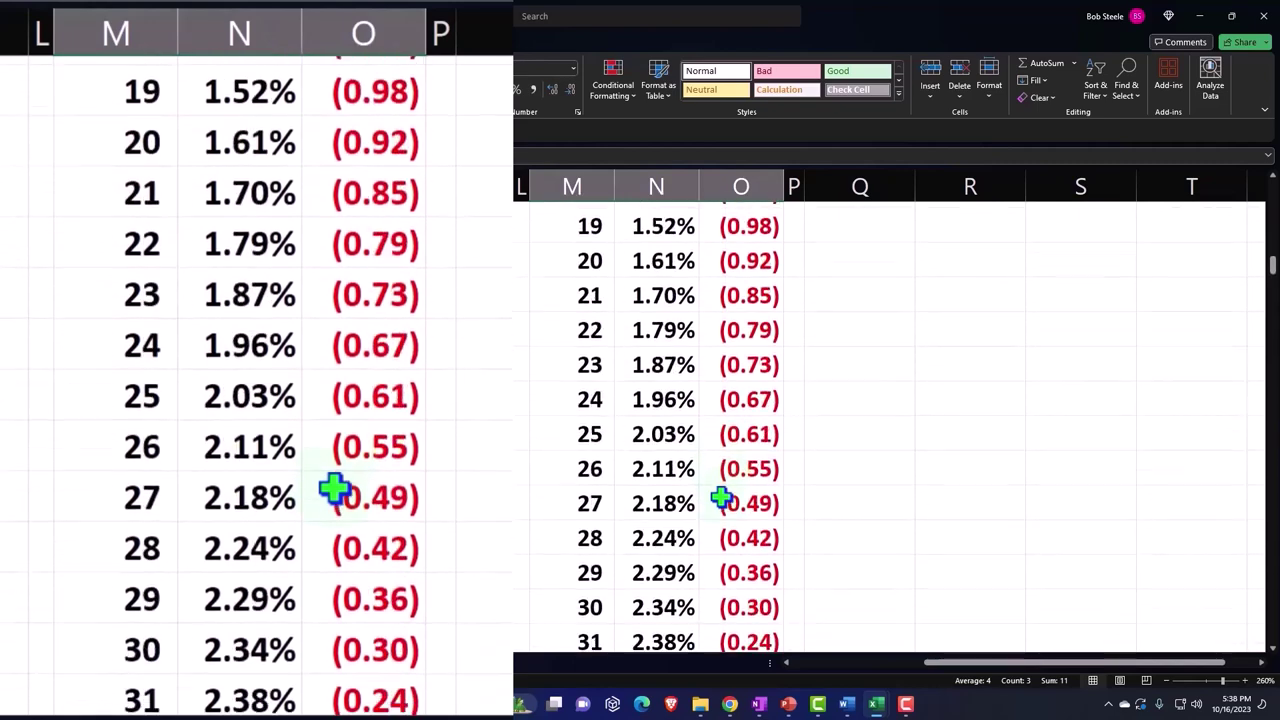
Fill the 24-inch row with Z (0.67) gold.
{"action": "left_click_drag", "start_coordinate": [571, 396], "coordinate": [722, 397]}
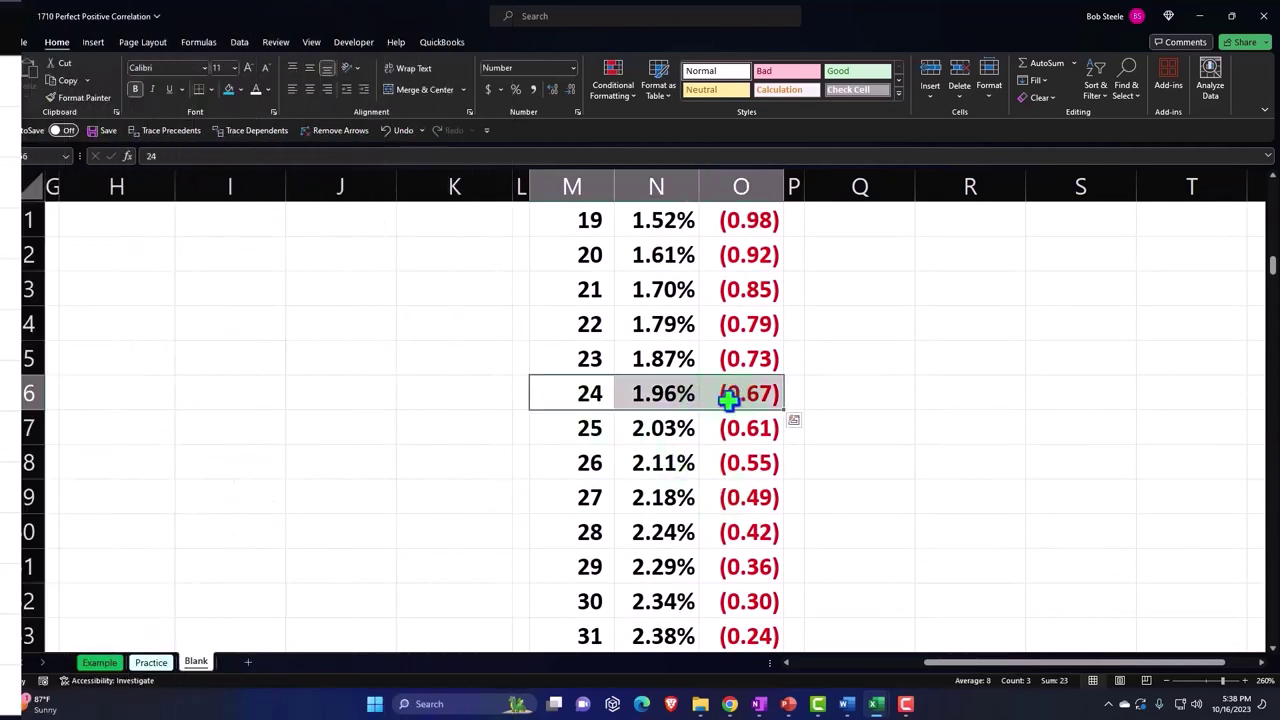
{"action": "left_click", "coordinate": [240, 90]}
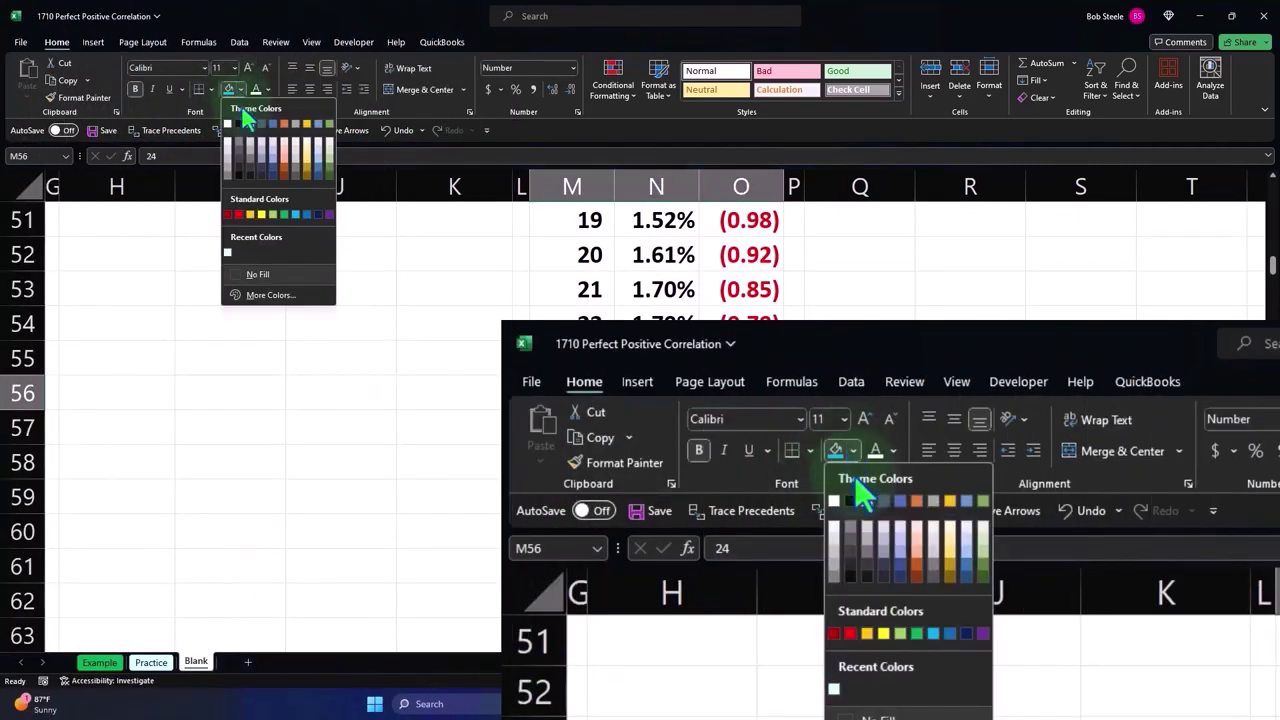
{"action": "left_click", "coordinate": [249, 214]}
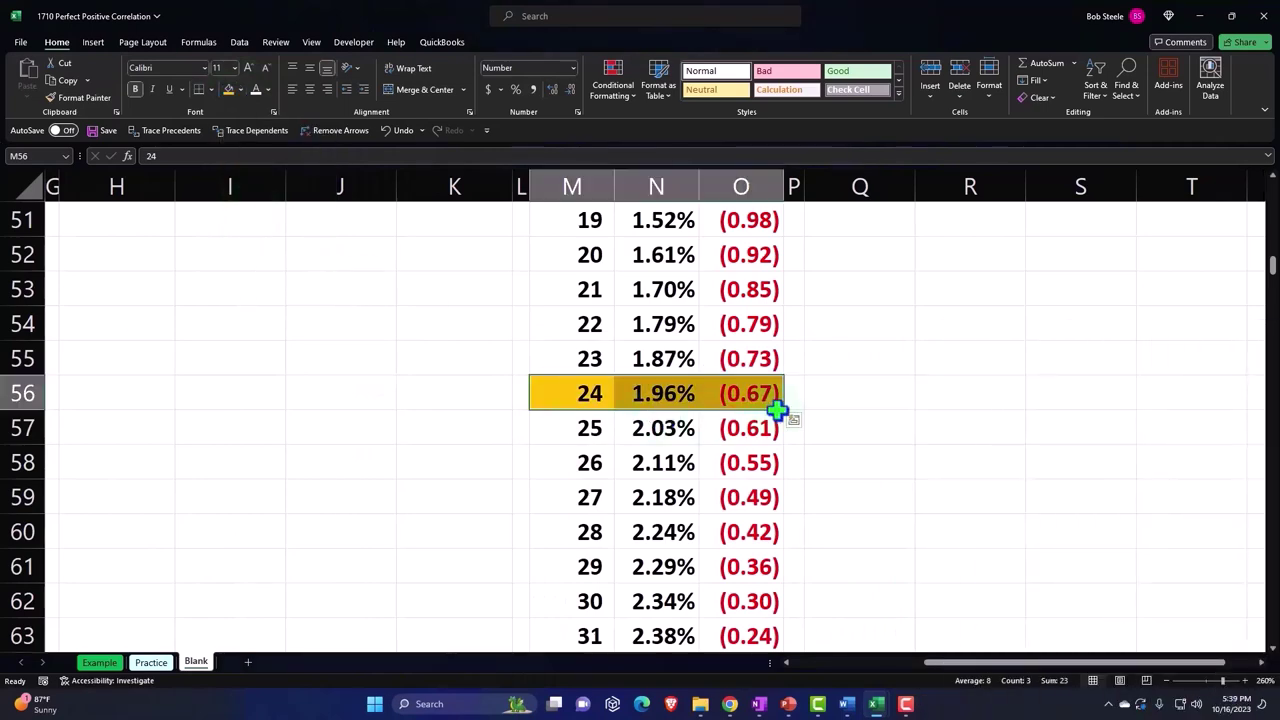
Apply the same gold fill to the 2-feet row showing 23.47% and (0.67).
{"action": "scroll", "coordinate": [980, 415], "scroll_direction": "up", "scroll_amount": 17}
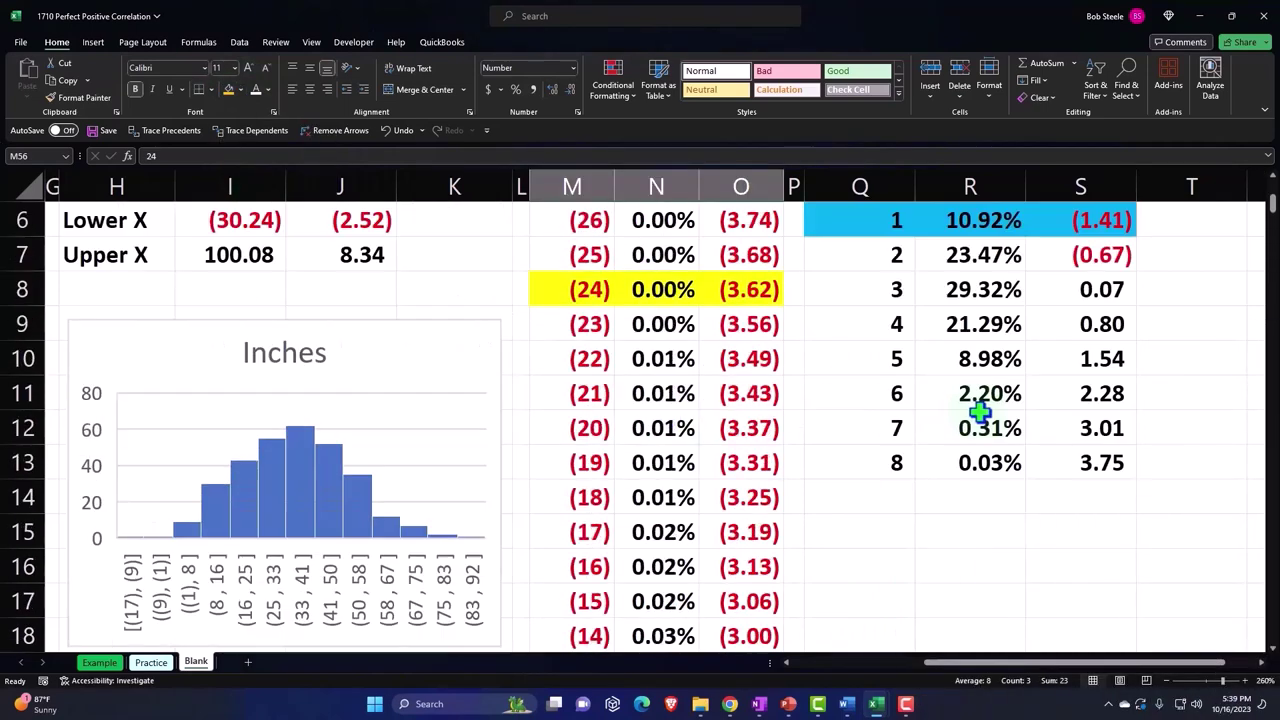
{"action": "left_click_drag", "start_coordinate": [880, 463], "coordinate": [1080, 460]}
{"action": "left_click", "coordinate": [229, 89]}
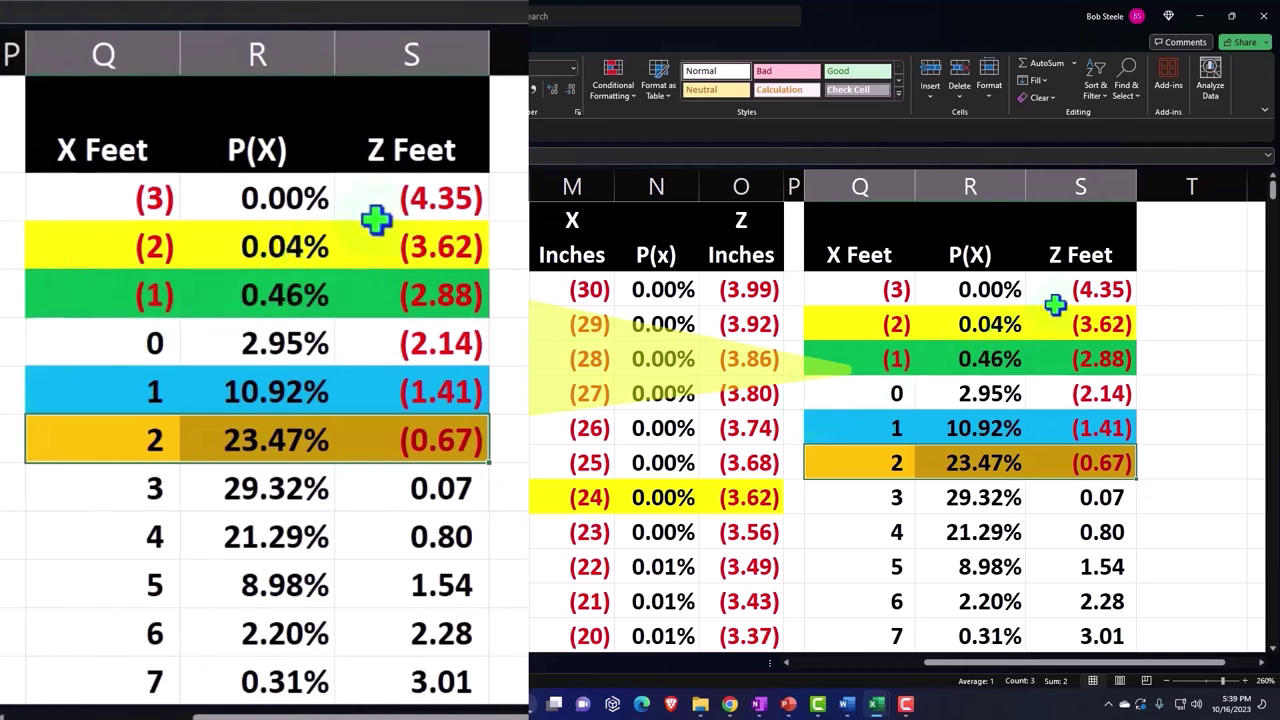
{"action": "left_click", "coordinate": [1043, 311]}
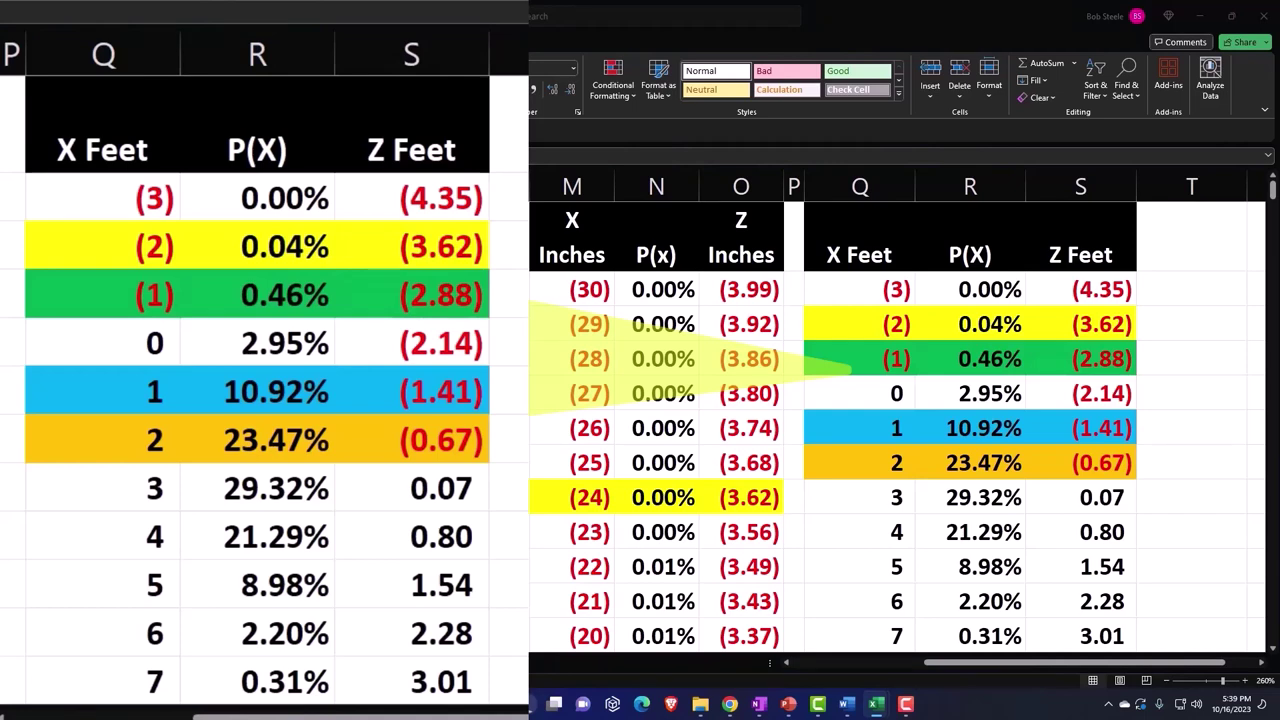
Paste the correlation formula image and move it beside the Feet table.
{"action": "key", "text": "ctrl+v"}
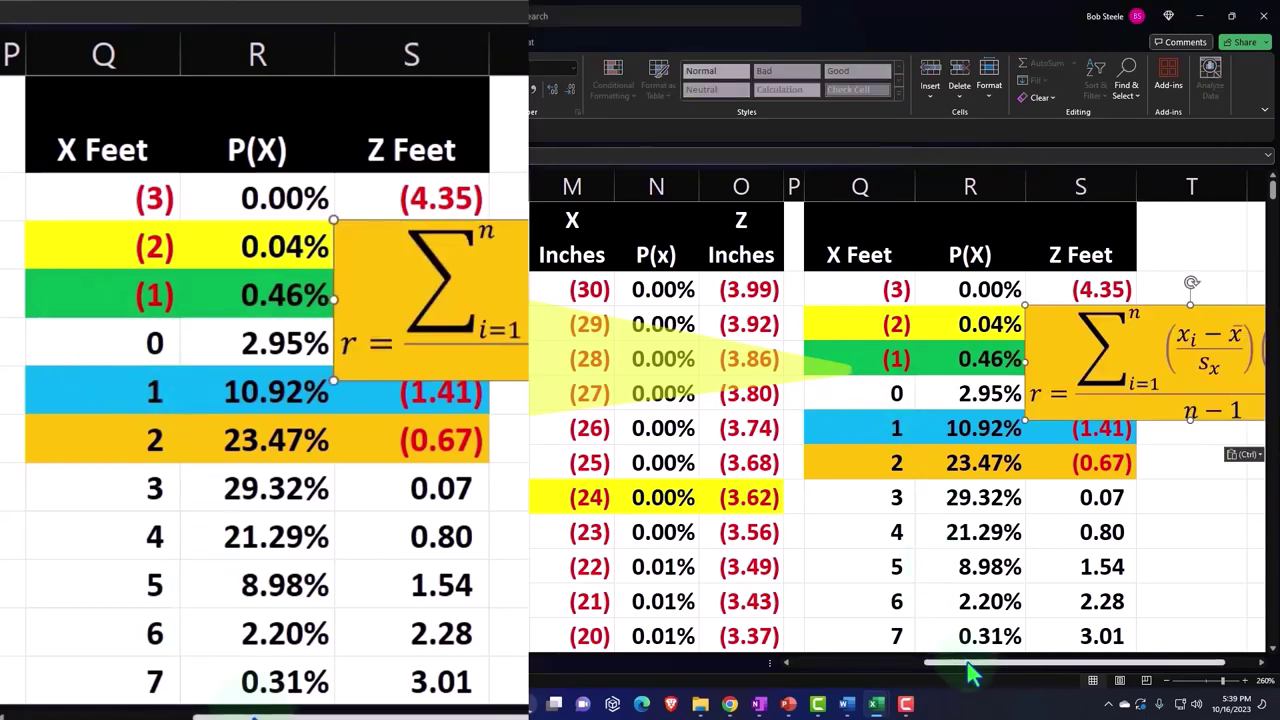
{"action": "left_click_drag", "start_coordinate": [970, 672], "coordinate": [980, 672]}
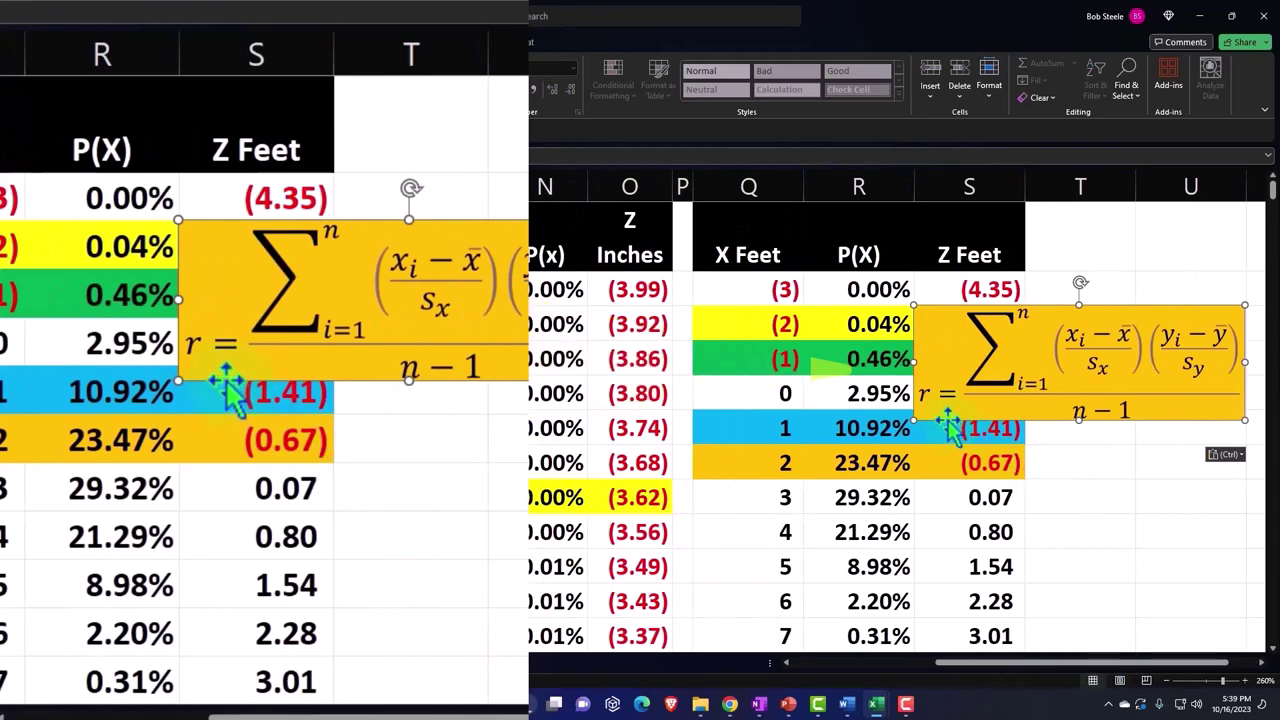
{"action": "left_click_drag", "start_coordinate": [941, 420], "coordinate": [1076, 420]}
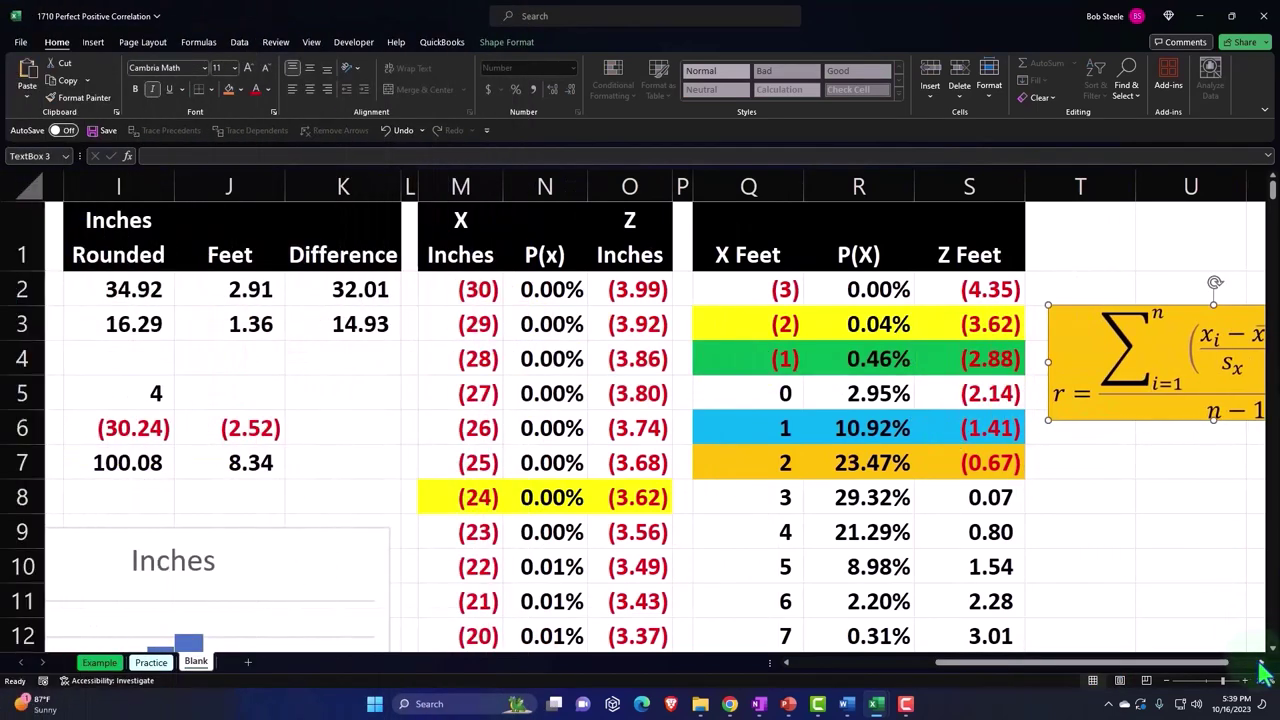
{"action": "left_click", "coordinate": [1260, 664]}
{"action": "left_click_drag", "start_coordinate": [1166, 664], "coordinate": [966, 674]}
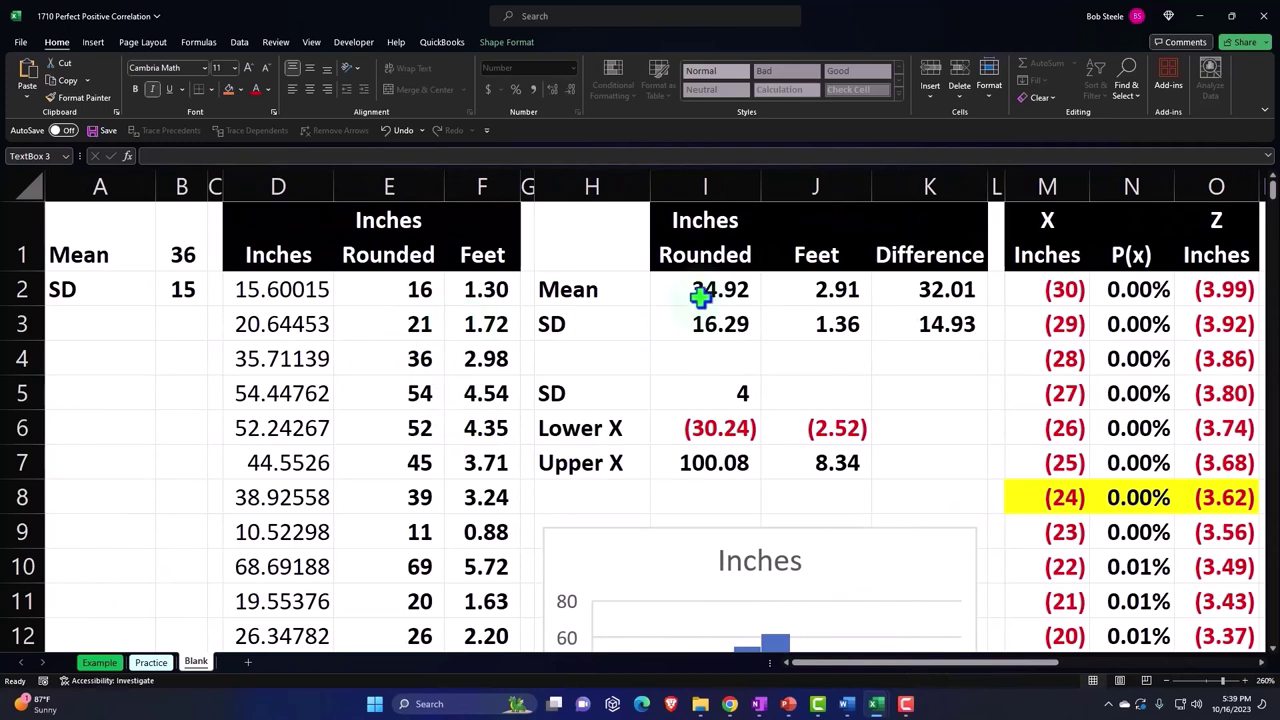
Select the Inches mean/SD cells and both histogram charts, then reposition the formula image.
{"action": "left_click_drag", "start_coordinate": [700, 288], "coordinate": [700, 306]}
{"action": "scroll", "coordinate": [83, 309], "scroll_direction": "down", "scroll_amount": 2}
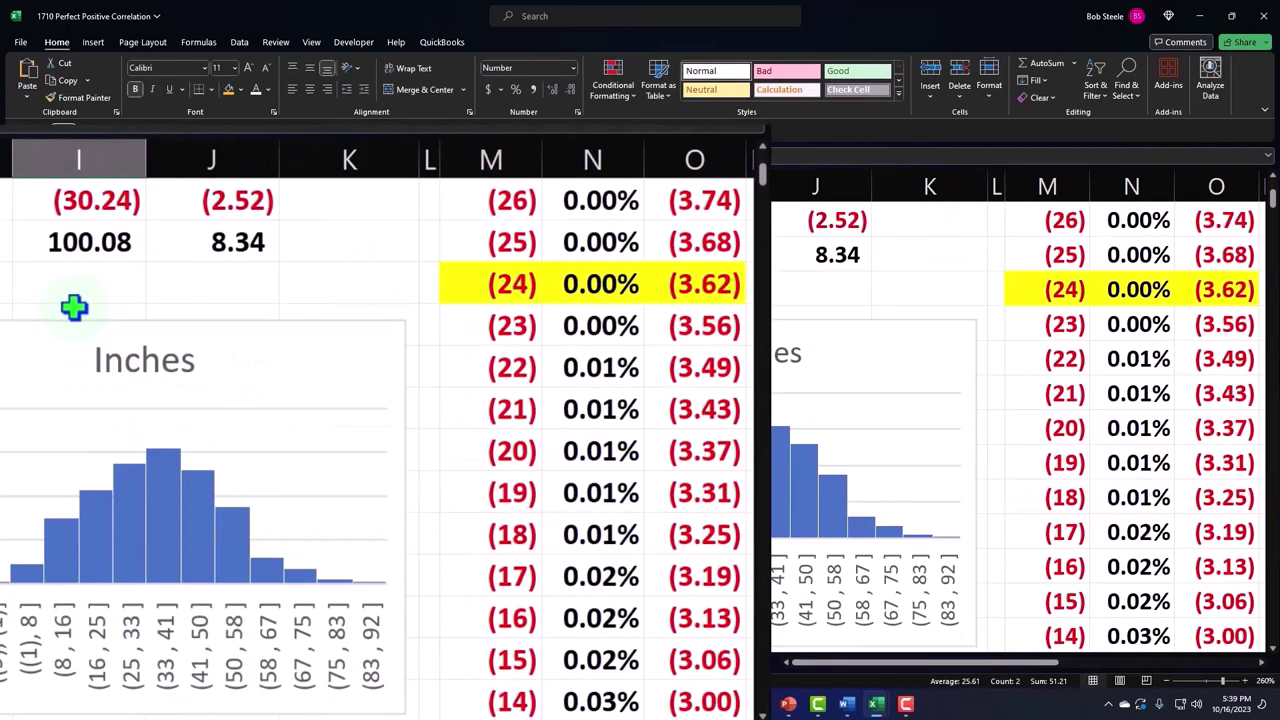
{"action": "left_click", "coordinate": [65, 351]}
{"action": "scroll", "coordinate": [65, 355], "scroll_direction": "down", "scroll_amount": 3}
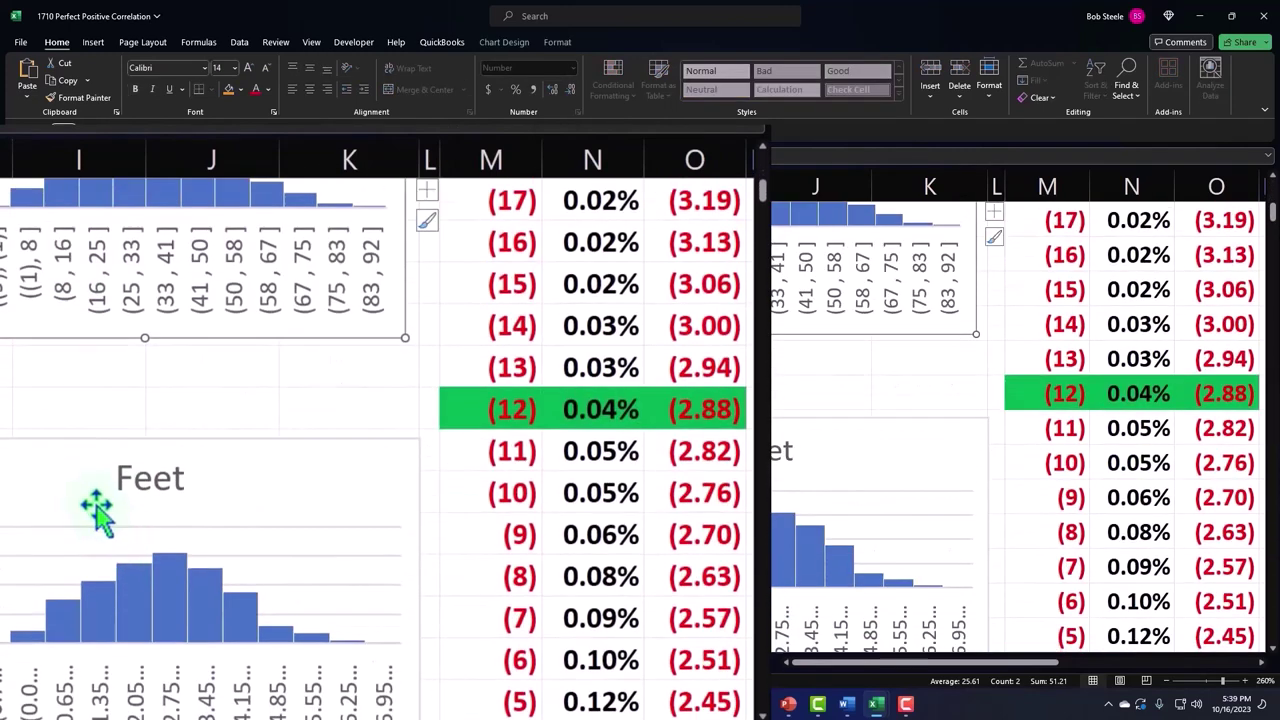
{"action": "left_click", "coordinate": [105, 470]}
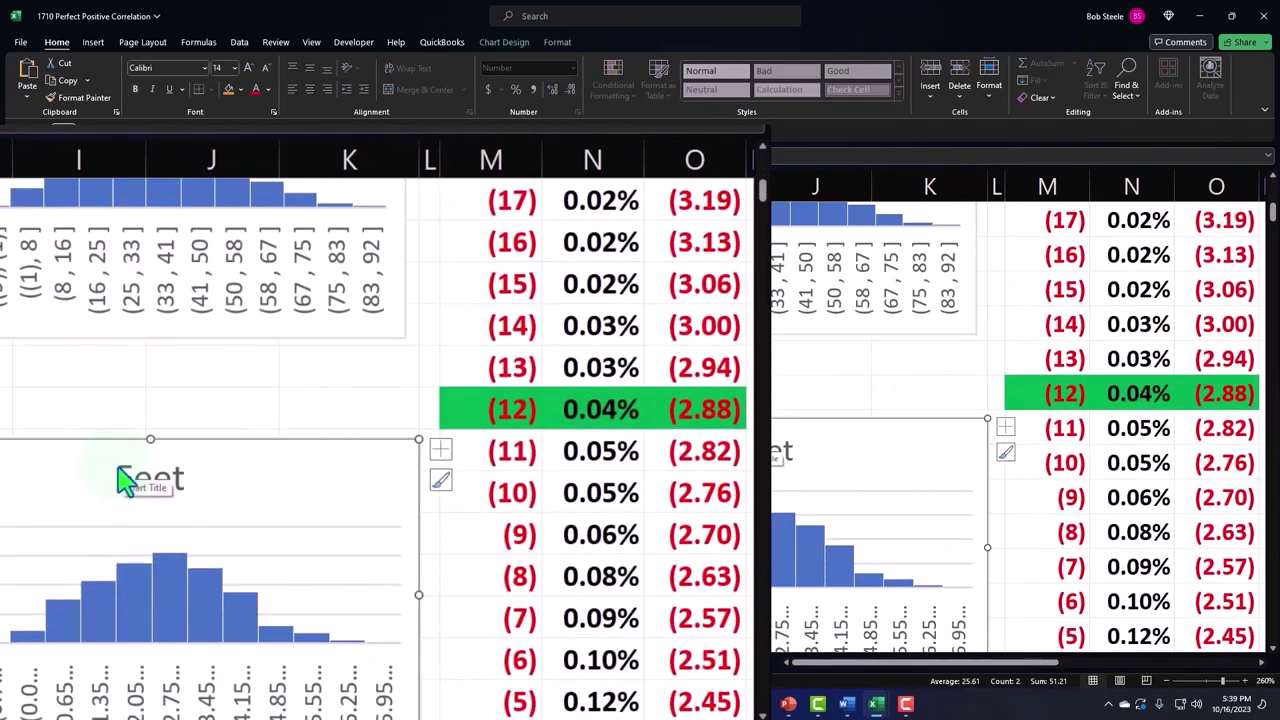
{"action": "scroll", "coordinate": [115, 475], "scroll_direction": "up", "scroll_amount": 5}
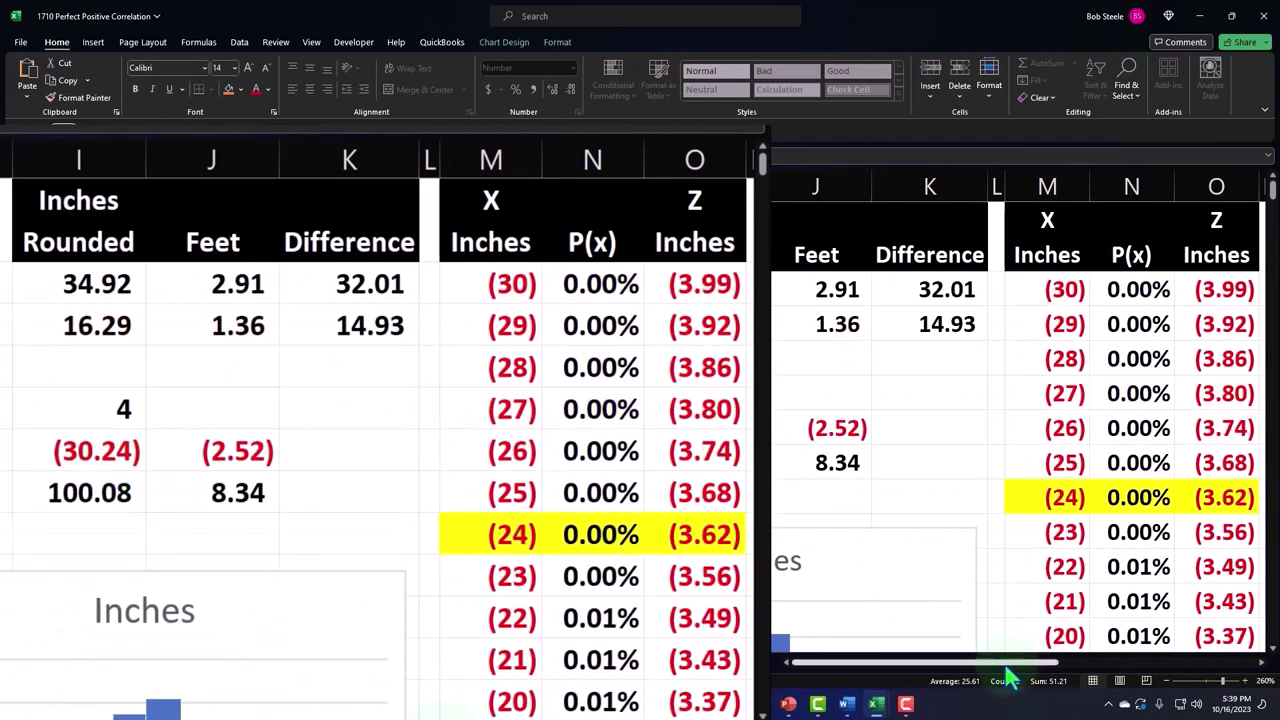
{"action": "left_click_drag", "start_coordinate": [1006, 664], "coordinate": [1142, 668]}
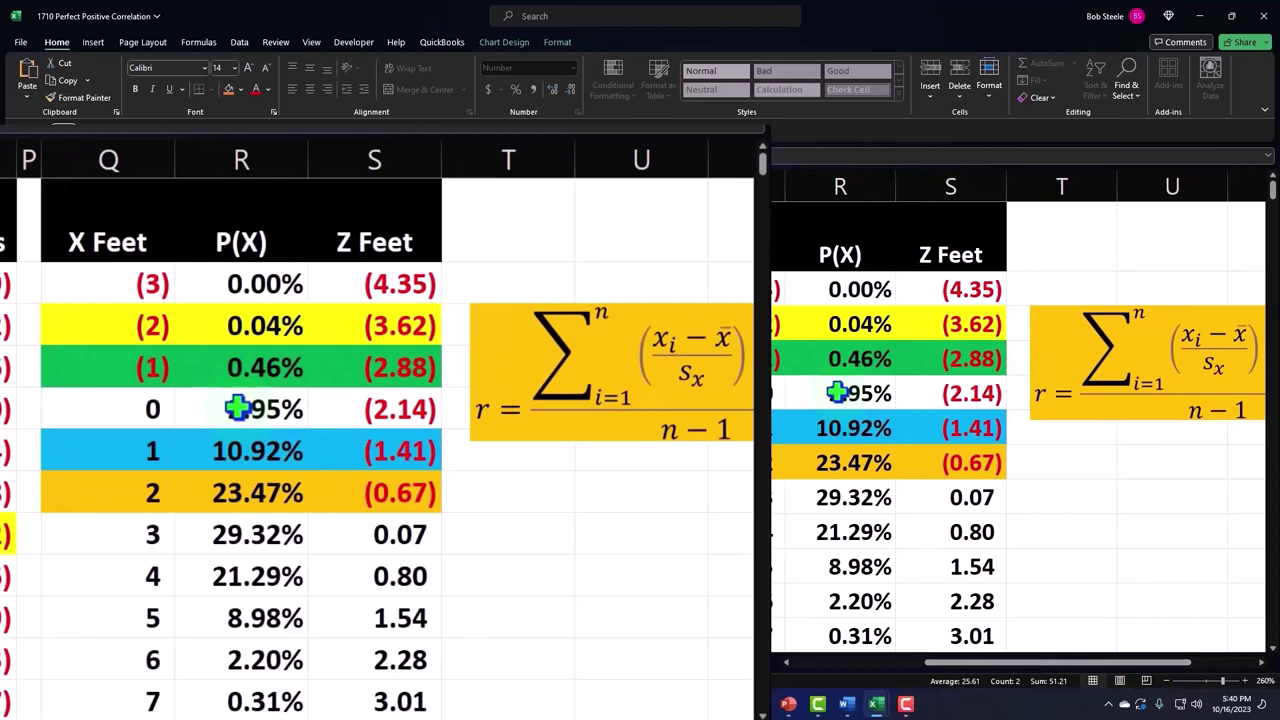
{"action": "left_click", "coordinate": [934, 324]}
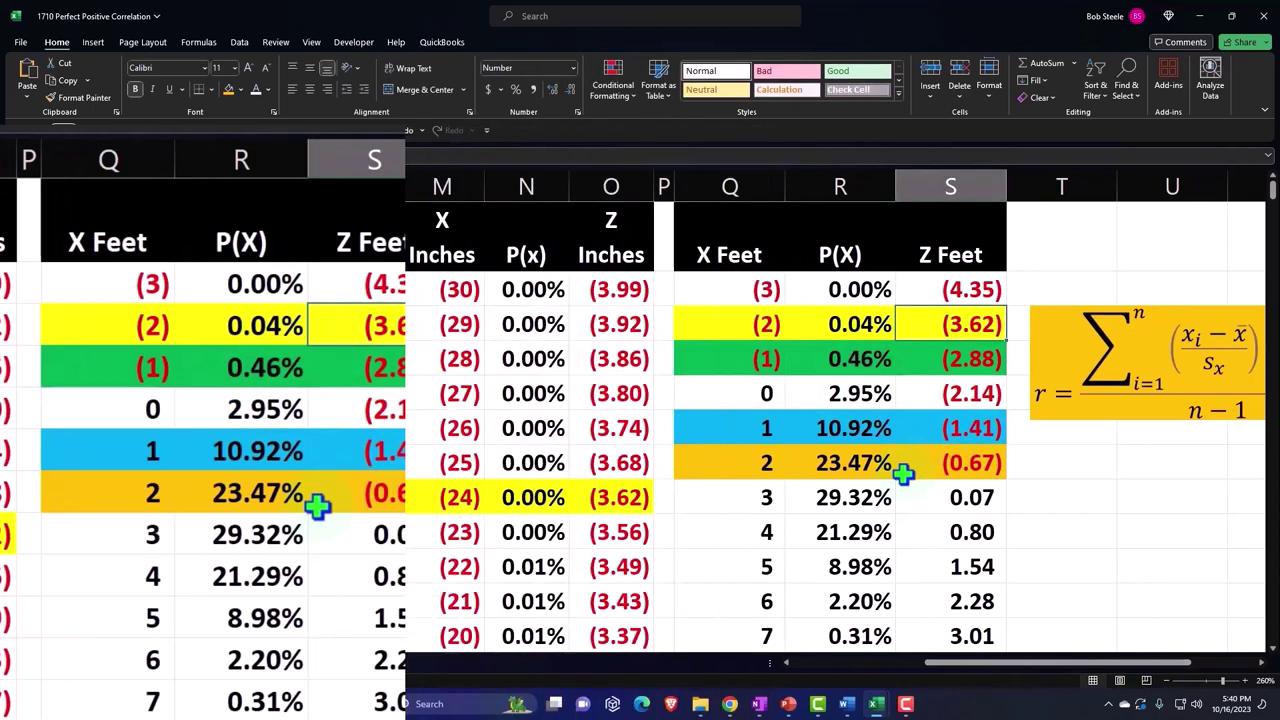
{"action": "left_click_drag", "start_coordinate": [955, 672], "coordinate": [1037, 674]}
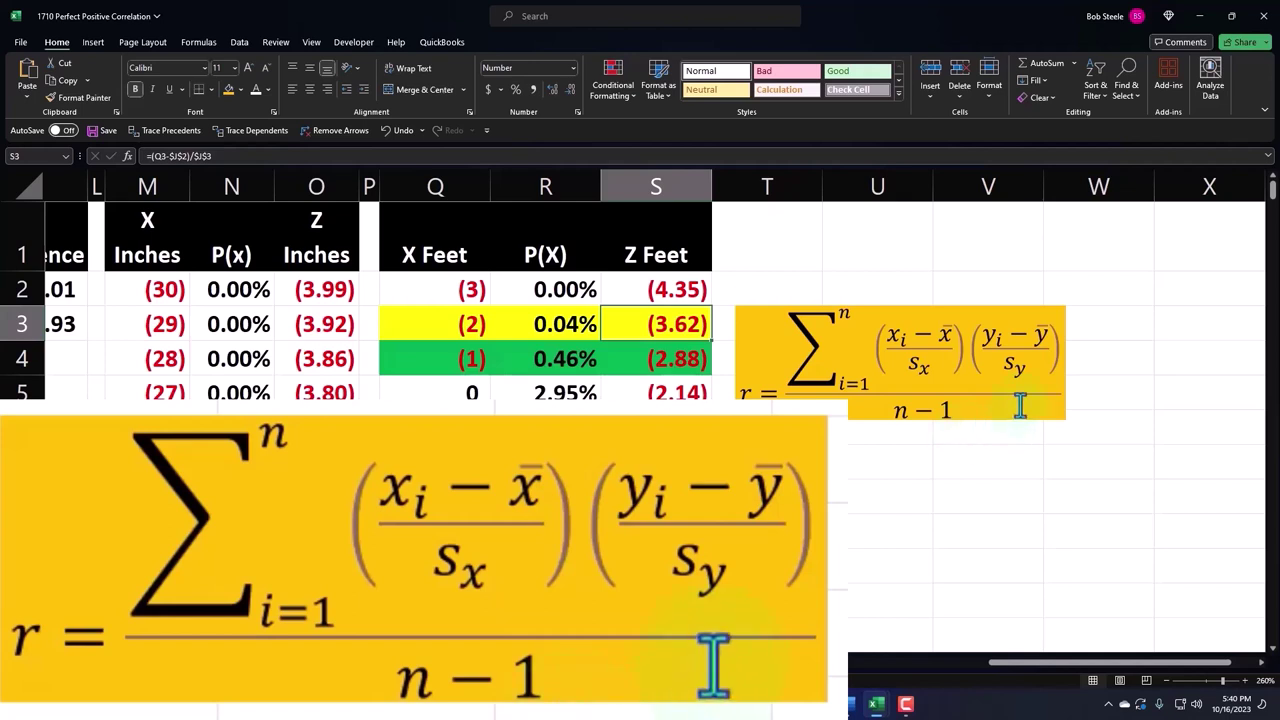
{"action": "left_click", "coordinate": [993, 459]}
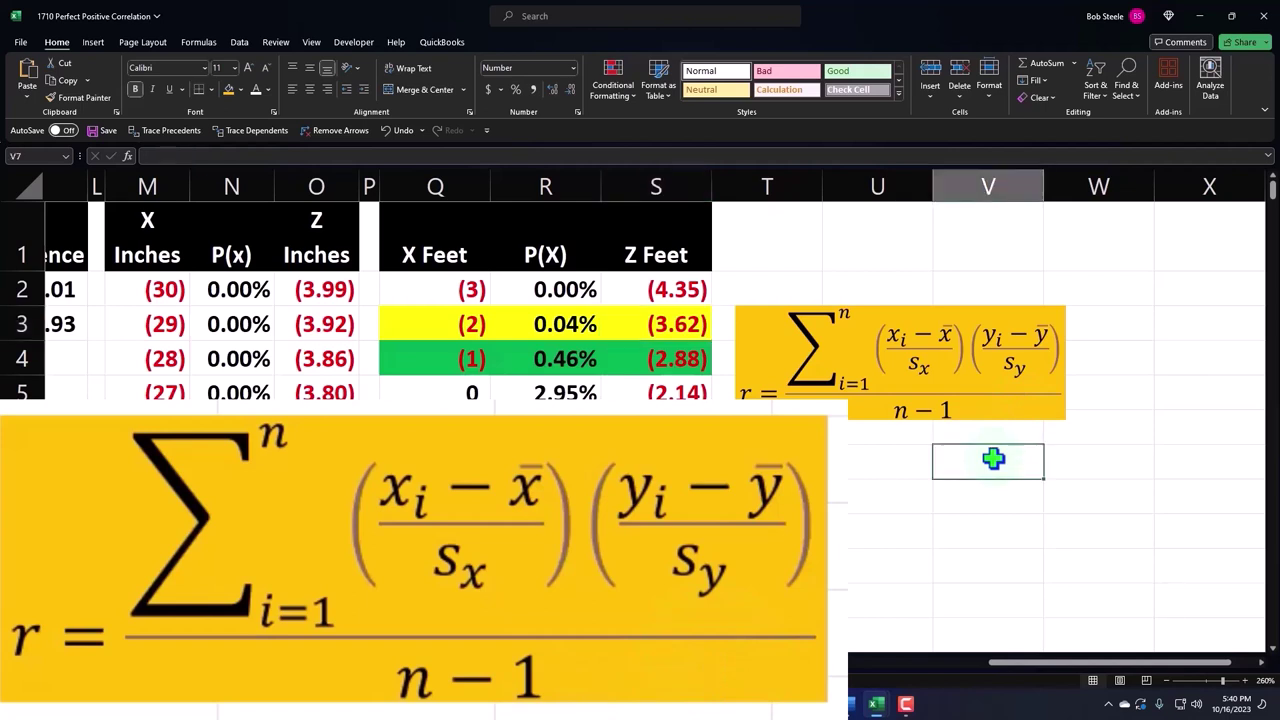